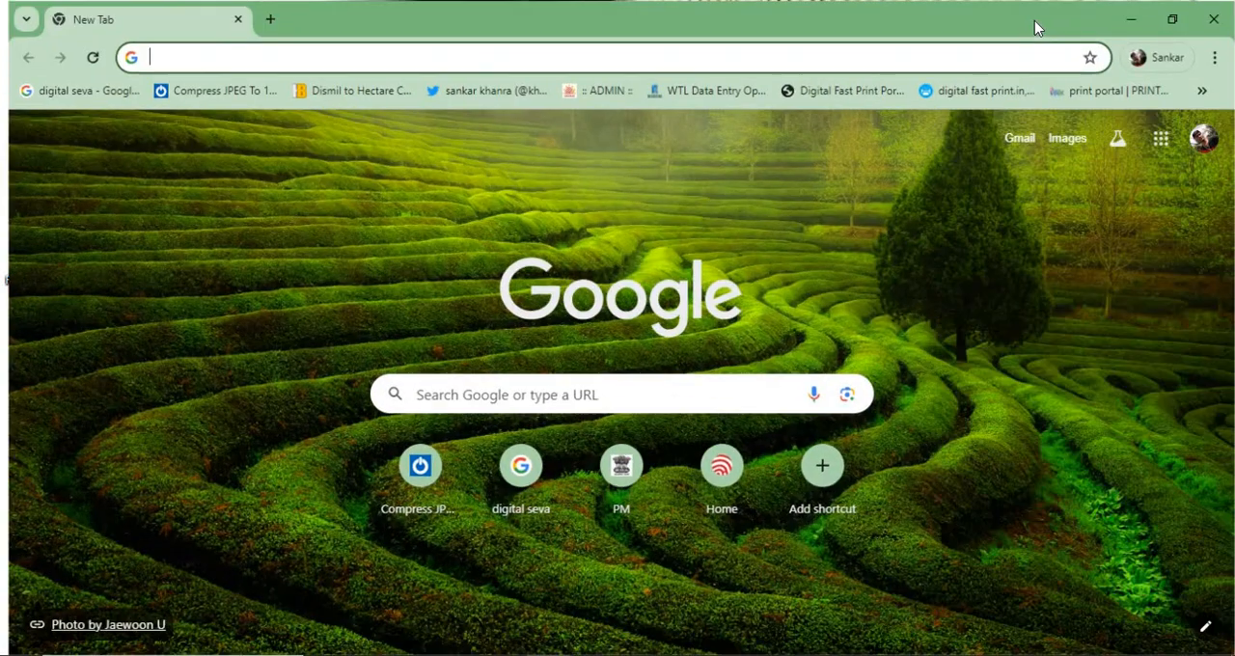
- Search Google for nvsp and open the NVSP website from the results
left_click(524, 395)
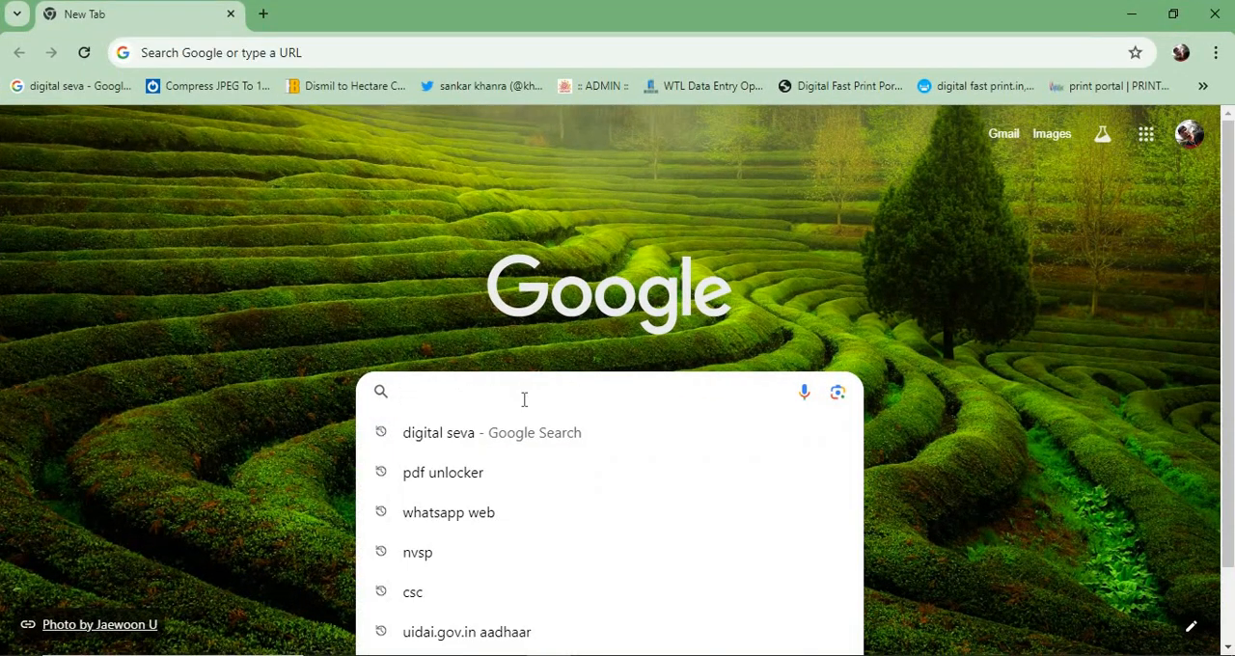
type("n")
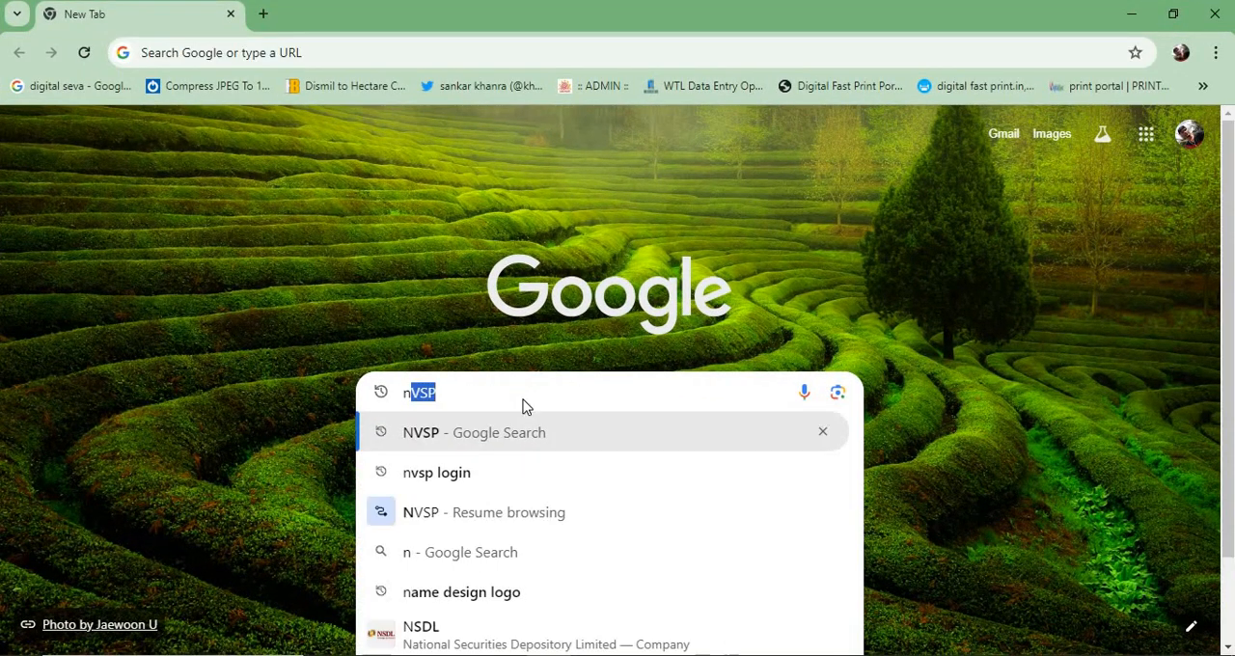
type("vsp")
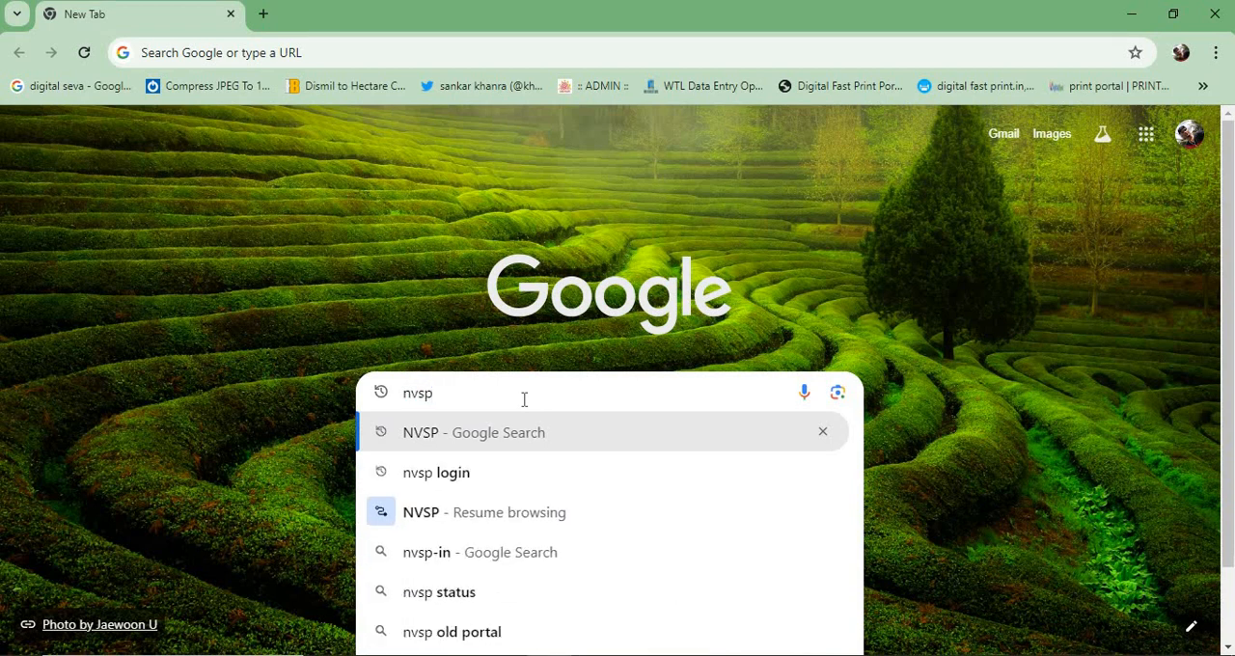
key("Return")
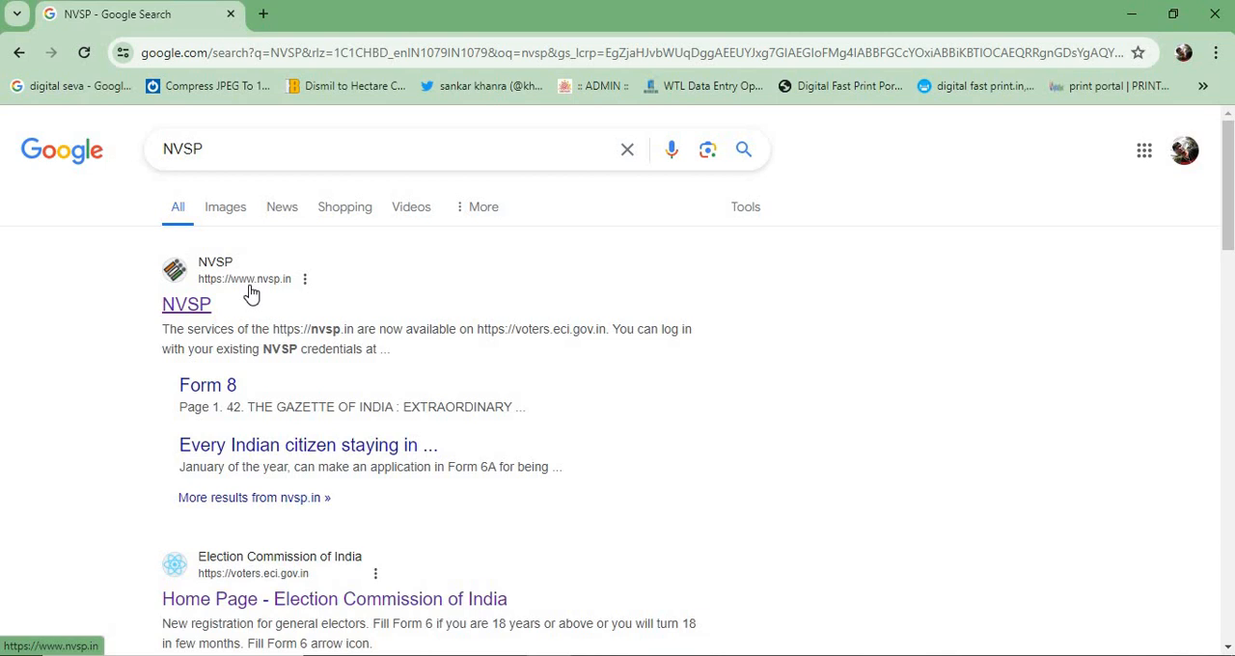
left_click(187, 307)
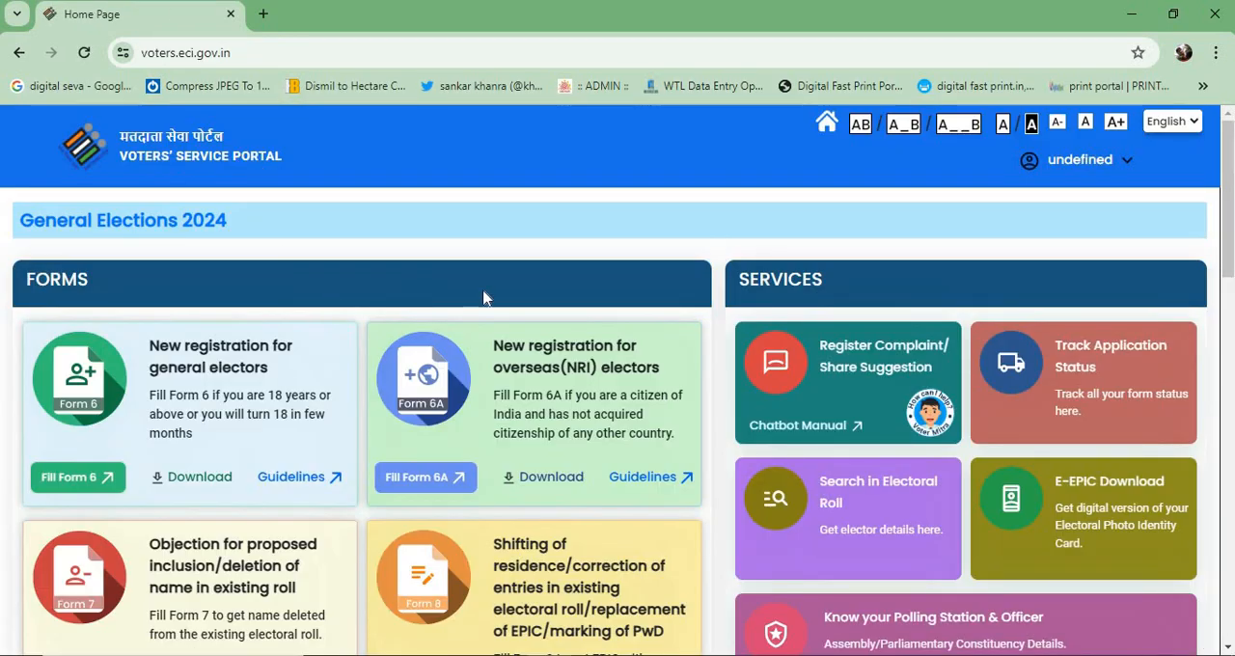
- Open Form 8, the form for residence shifting, correction, EPIC replacement or PwD marking, from the Voters' Service Portal home page
scroll(484, 298, "down", 1)
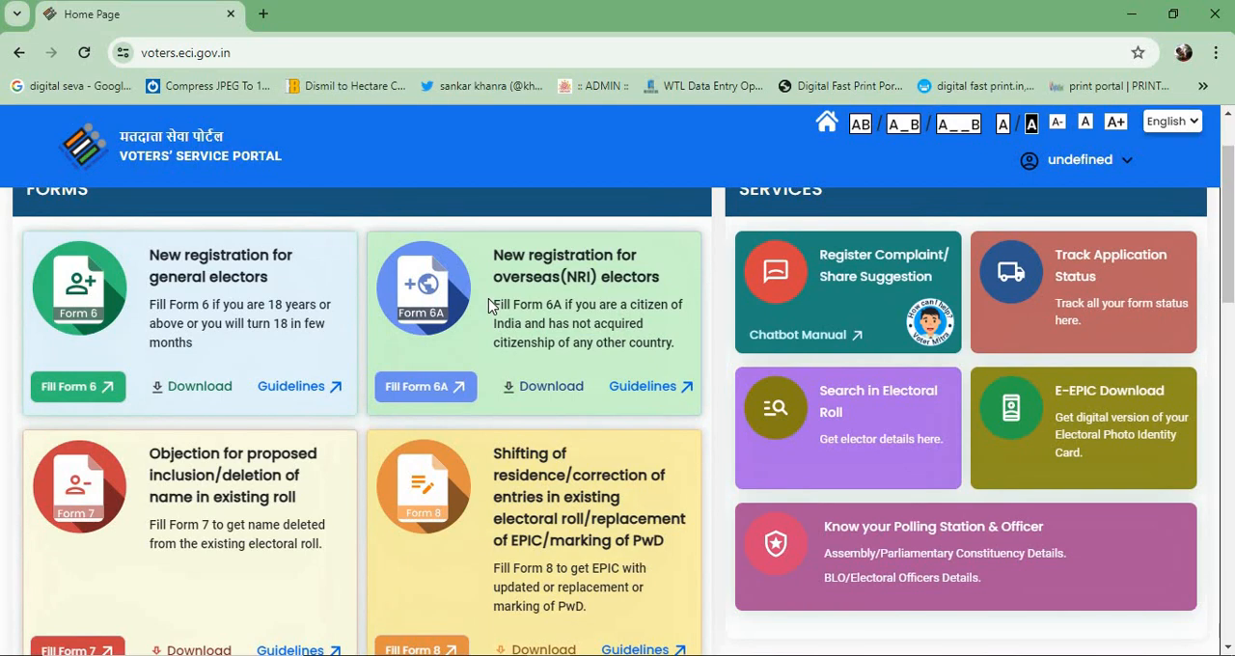
scroll(488, 299, "down", 2)
scroll(488, 298, "up", 3)
scroll(493, 342, "down", 10)
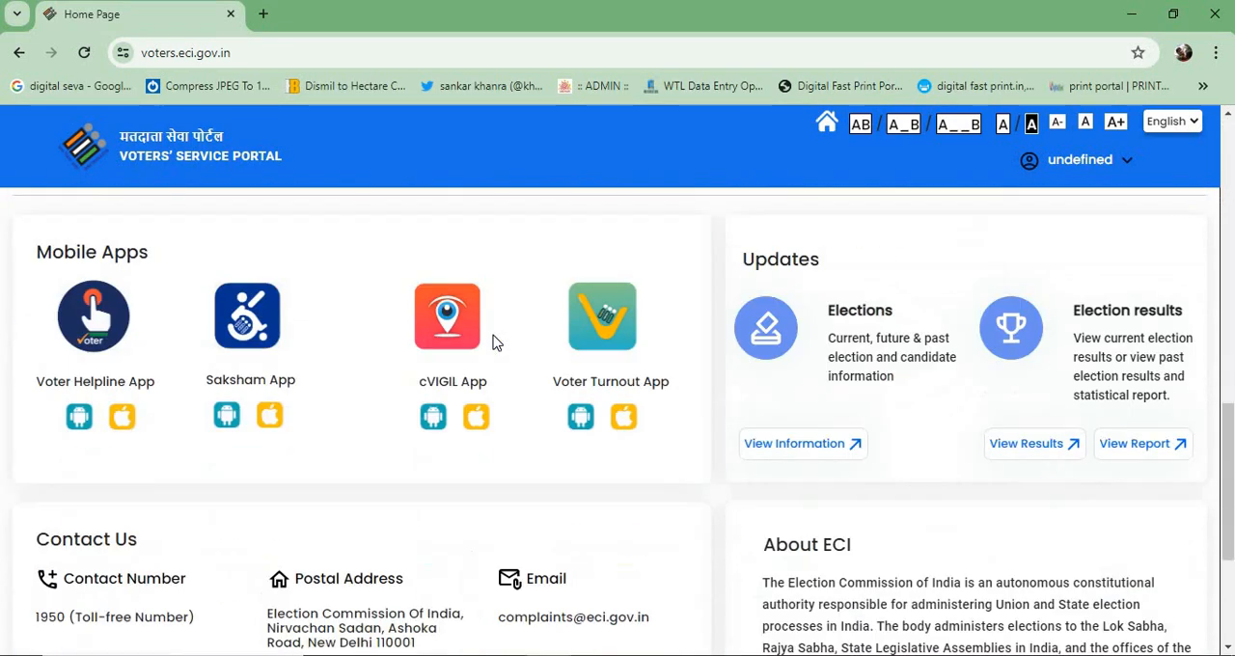
scroll(493, 343, "down", 1)
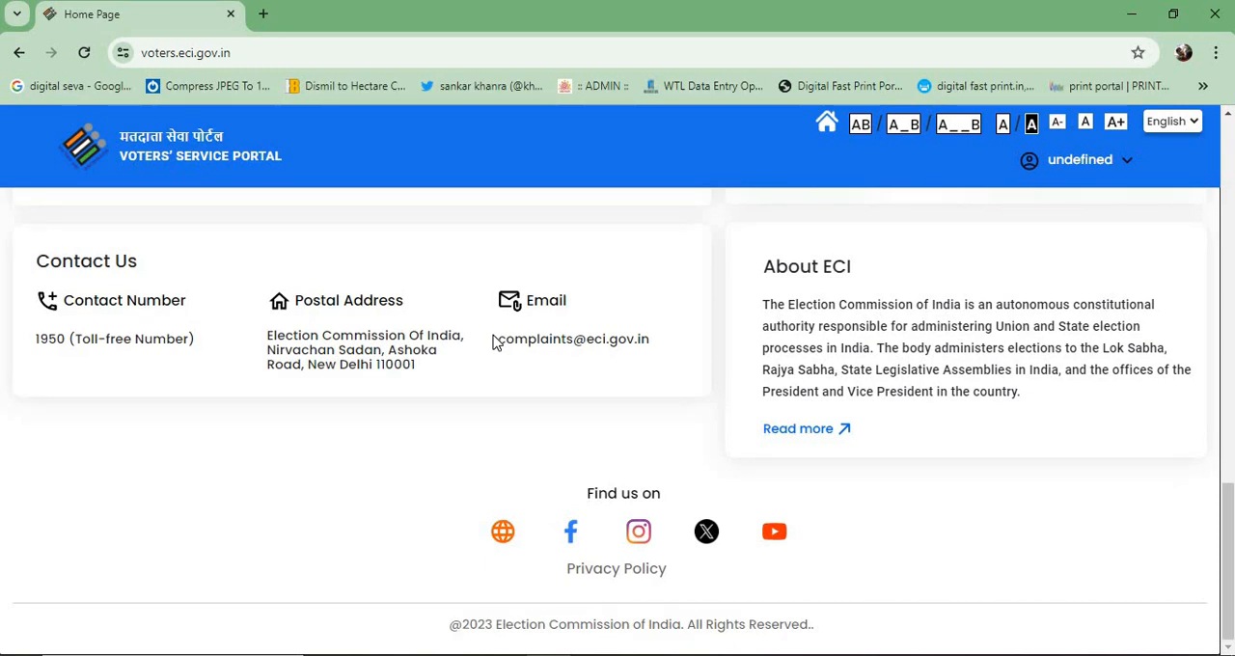
scroll(579, 369, "up", 5)
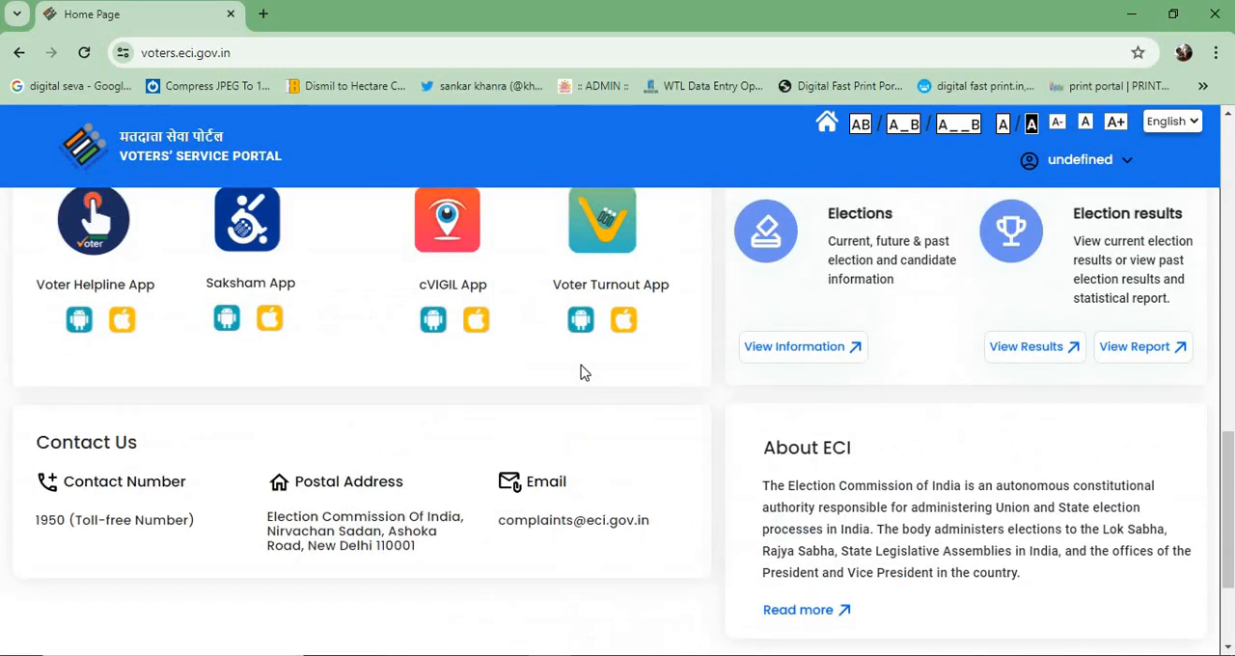
scroll(584, 372, "up", 7)
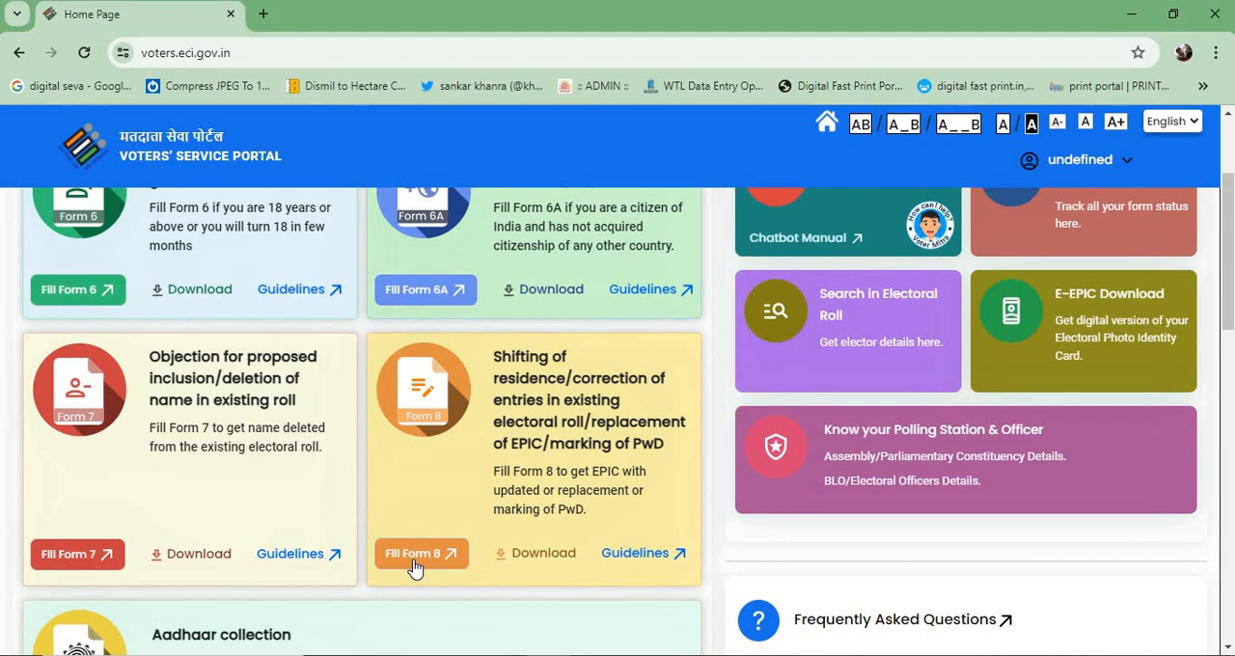
left_click(415, 558)
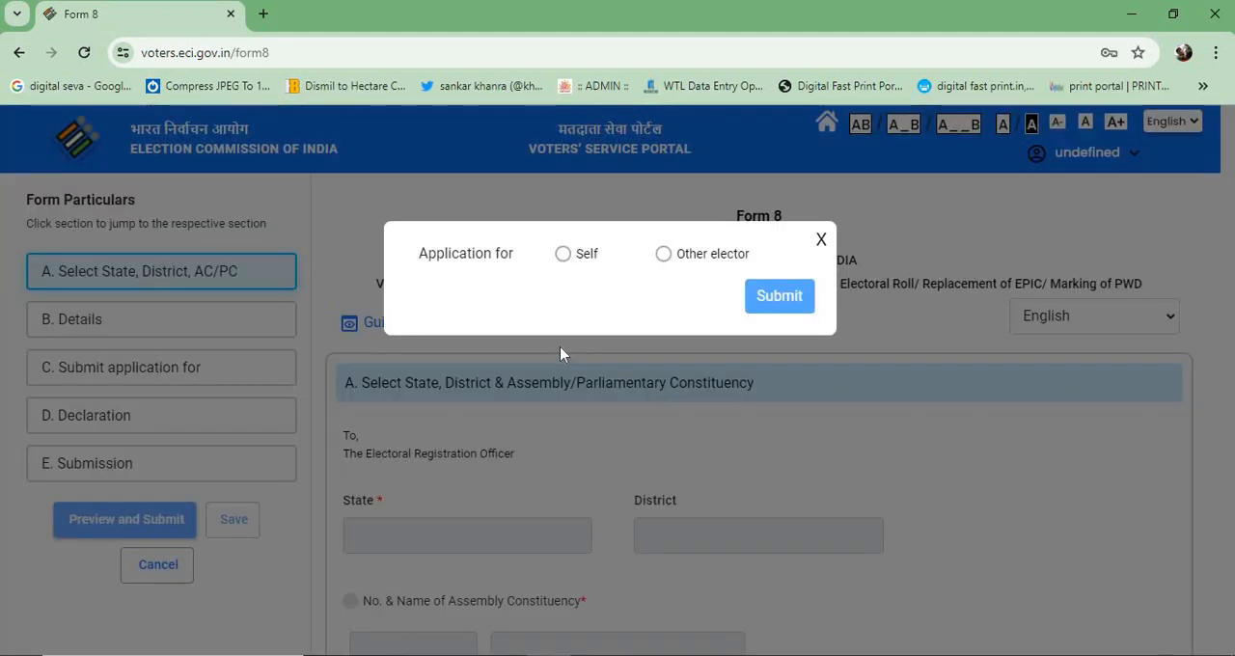
- Submit the application type as Self and confirm the elector record found for the applicant
left_click(564, 254)
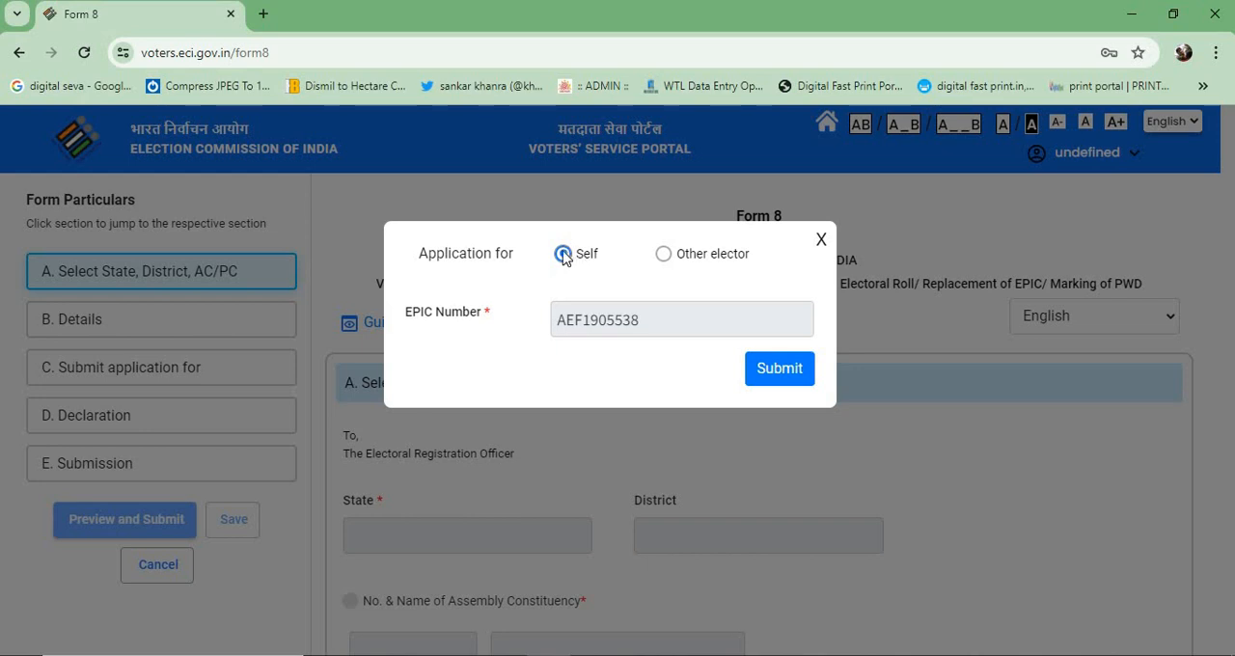
left_click(662, 255)
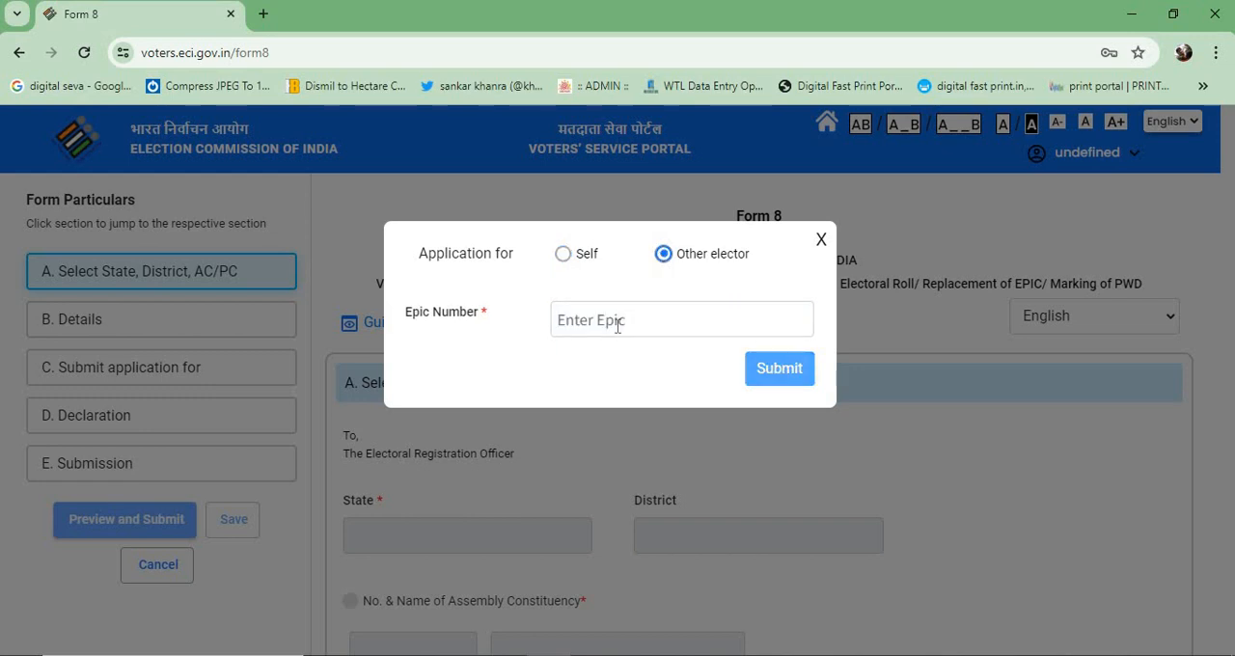
left_click(565, 256)
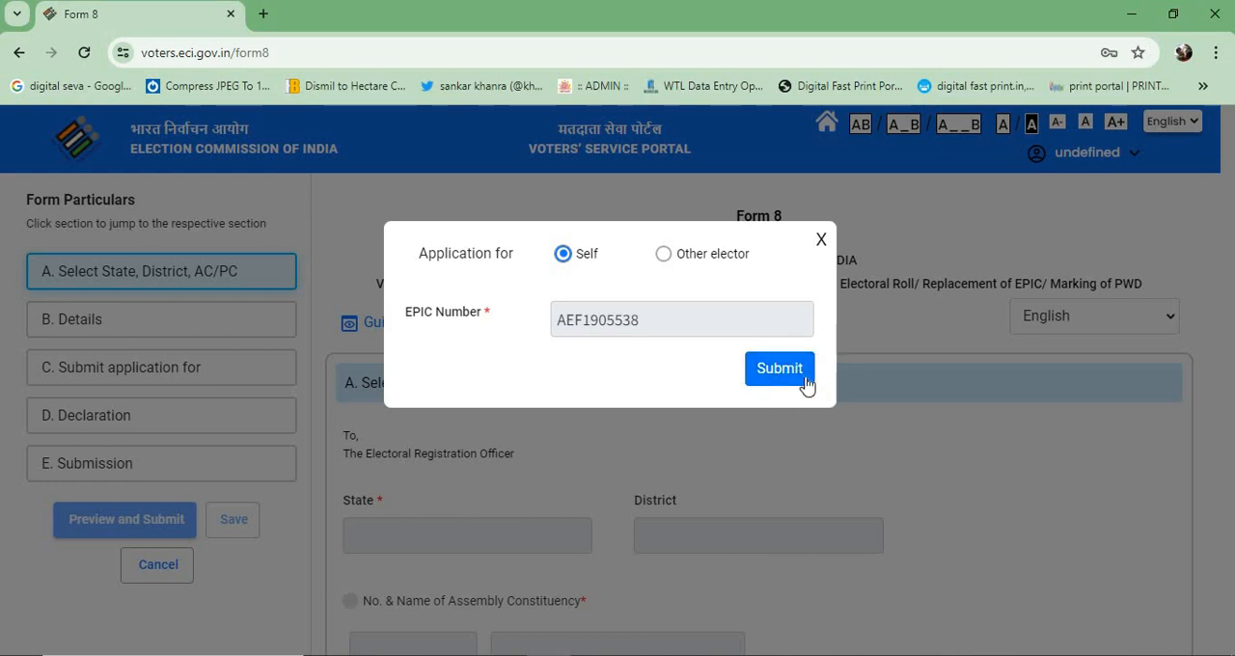
left_click(764, 375)
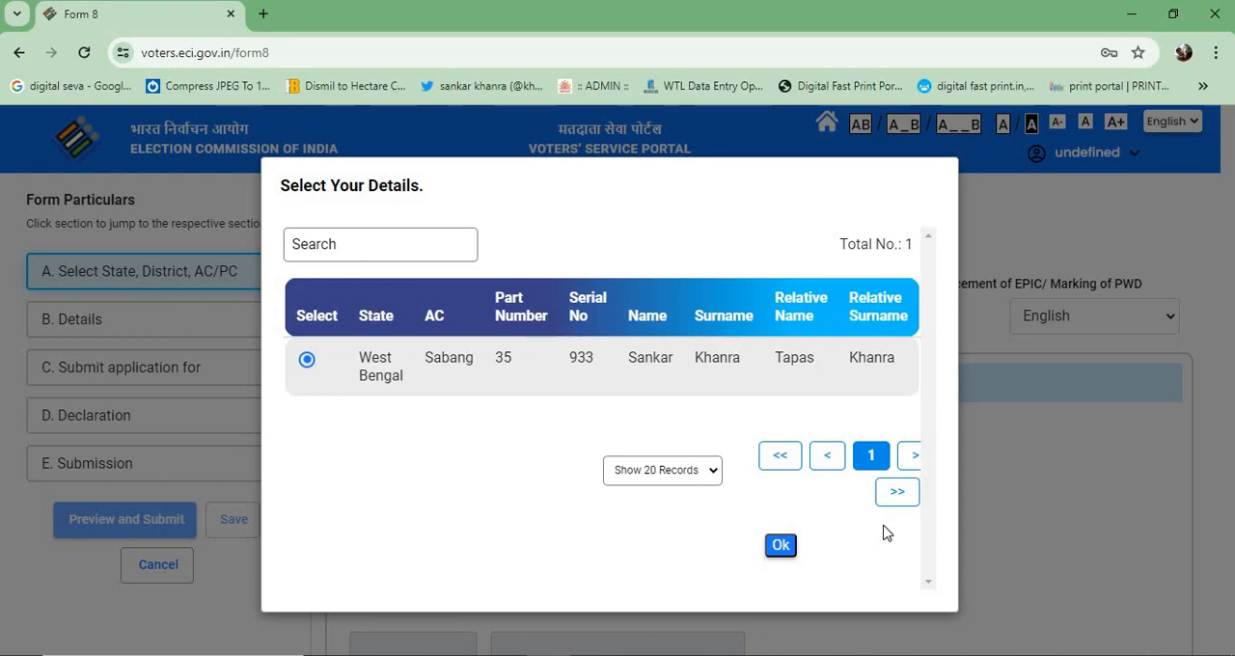
left_click(782, 546)
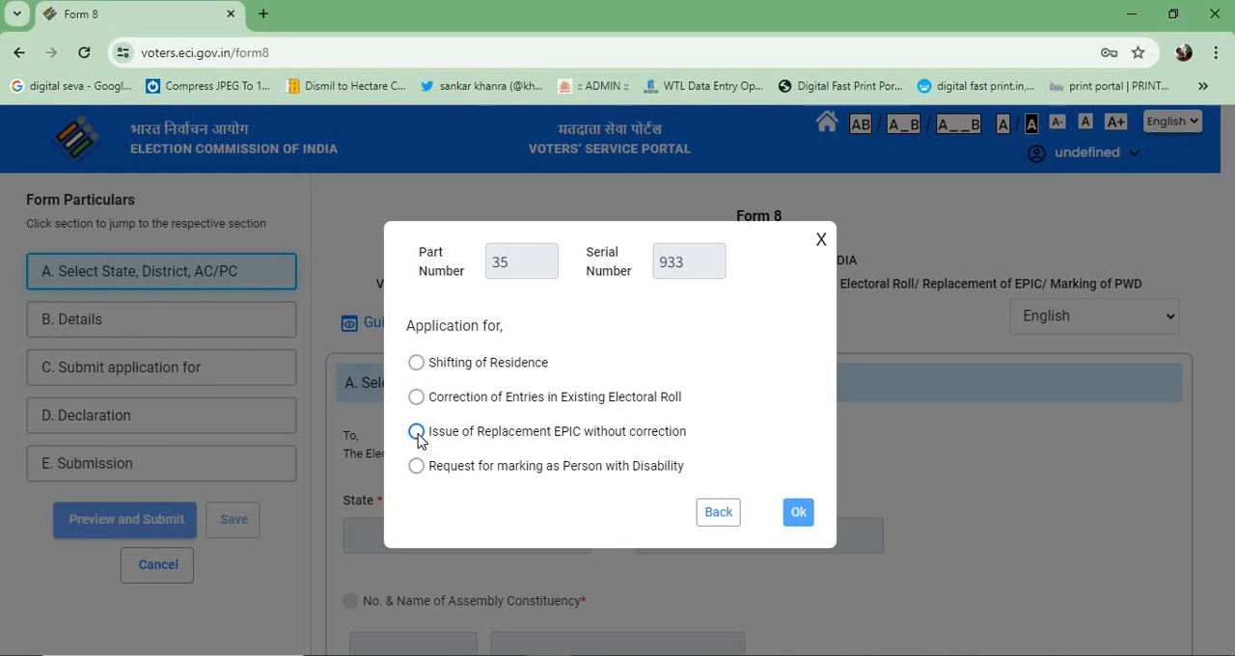
- Choose Issue of Replacement EPIC without correction as the application purpose and confirm it
left_click(416, 432)
left_click(801, 532)
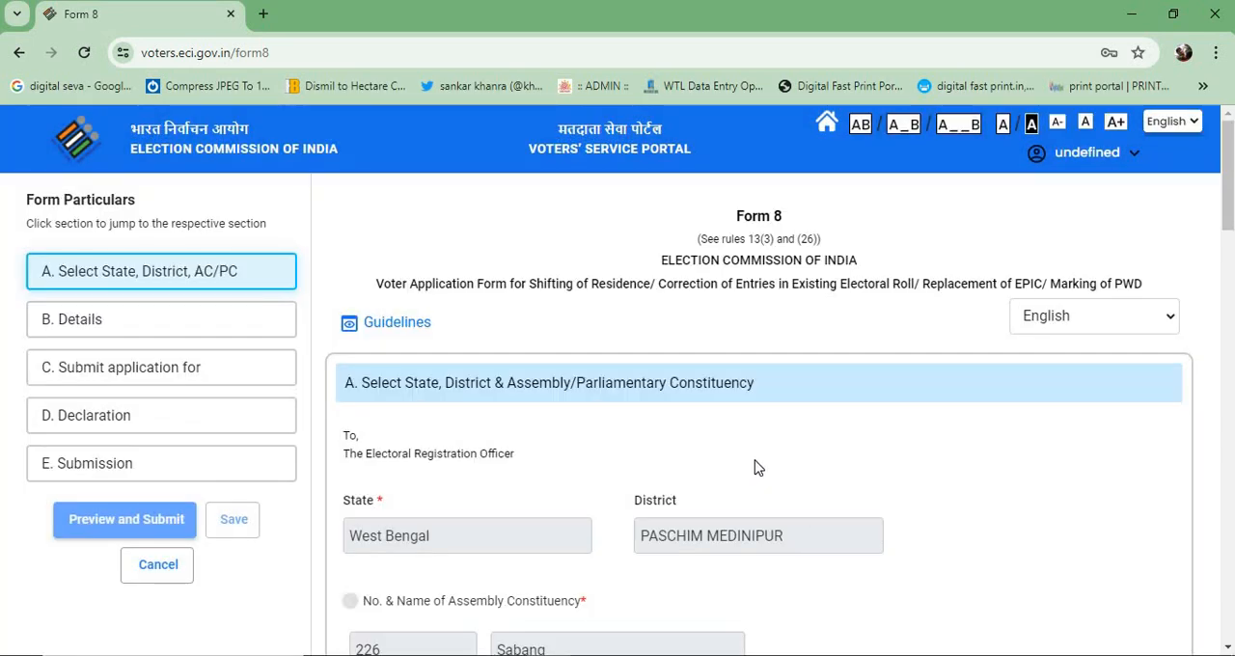
- Look over the prefilled Form 8 sections and complete section A with the state, district and constituency
scroll(755, 468, "down", 15)
scroll(754, 472, "down", 3)
scroll(755, 475, "up", 15)
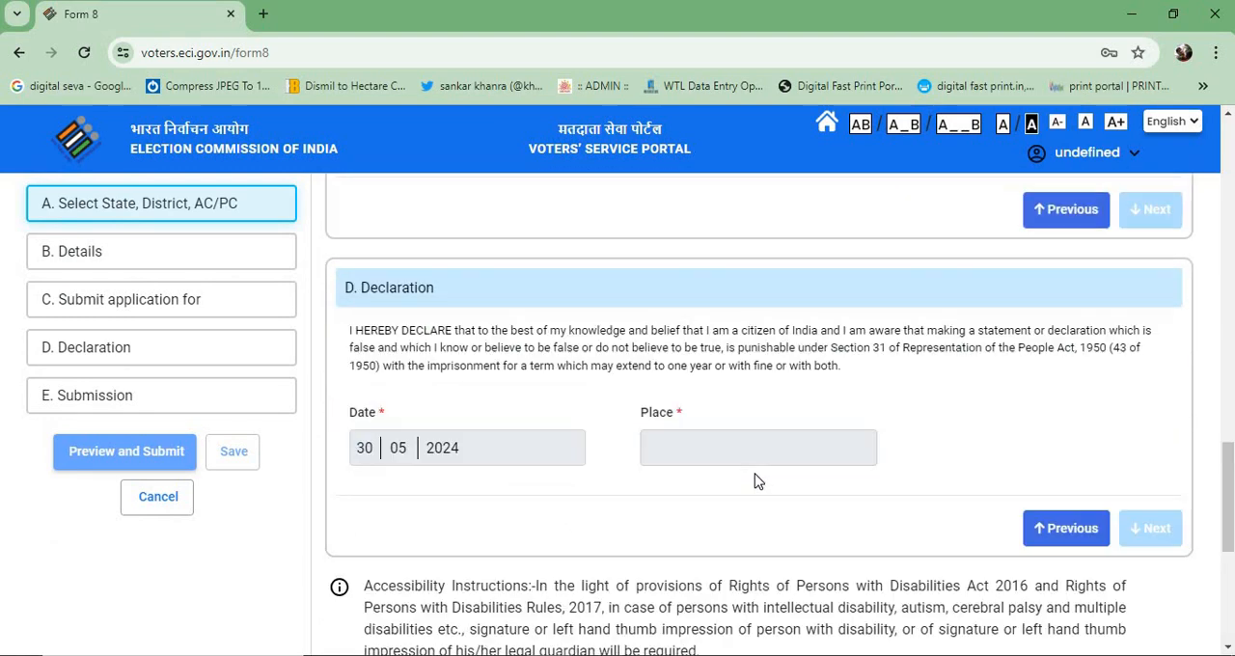
scroll(758, 481, "up", 3)
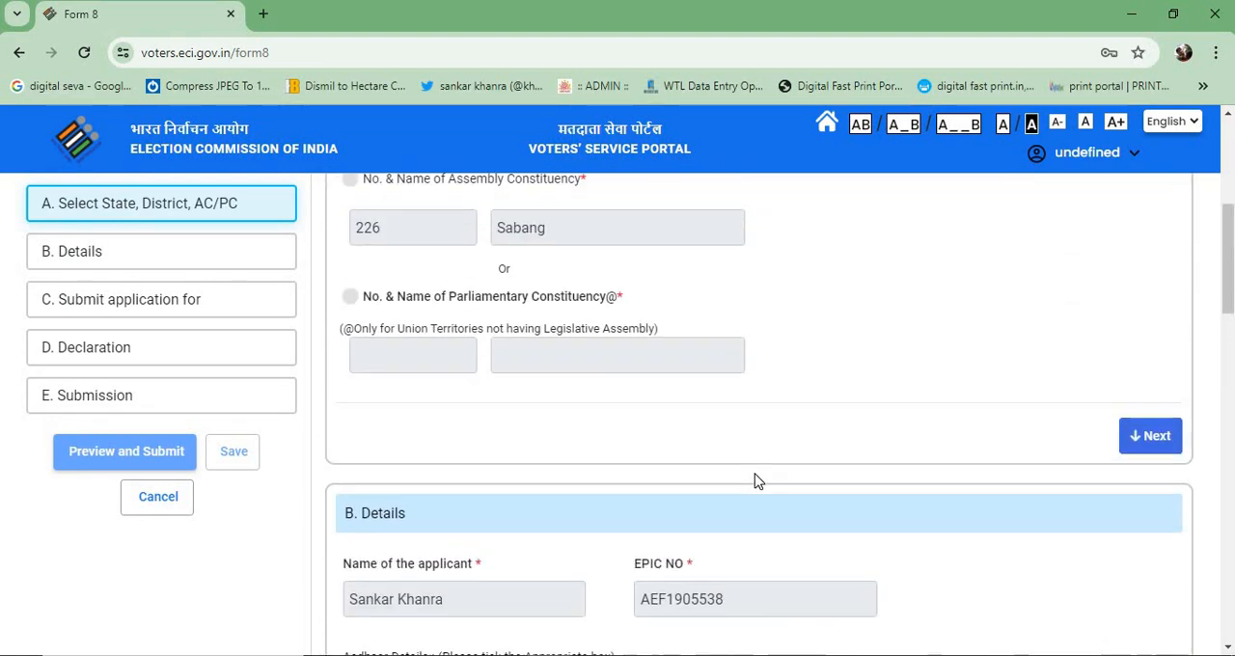
scroll(758, 453, "down", 4)
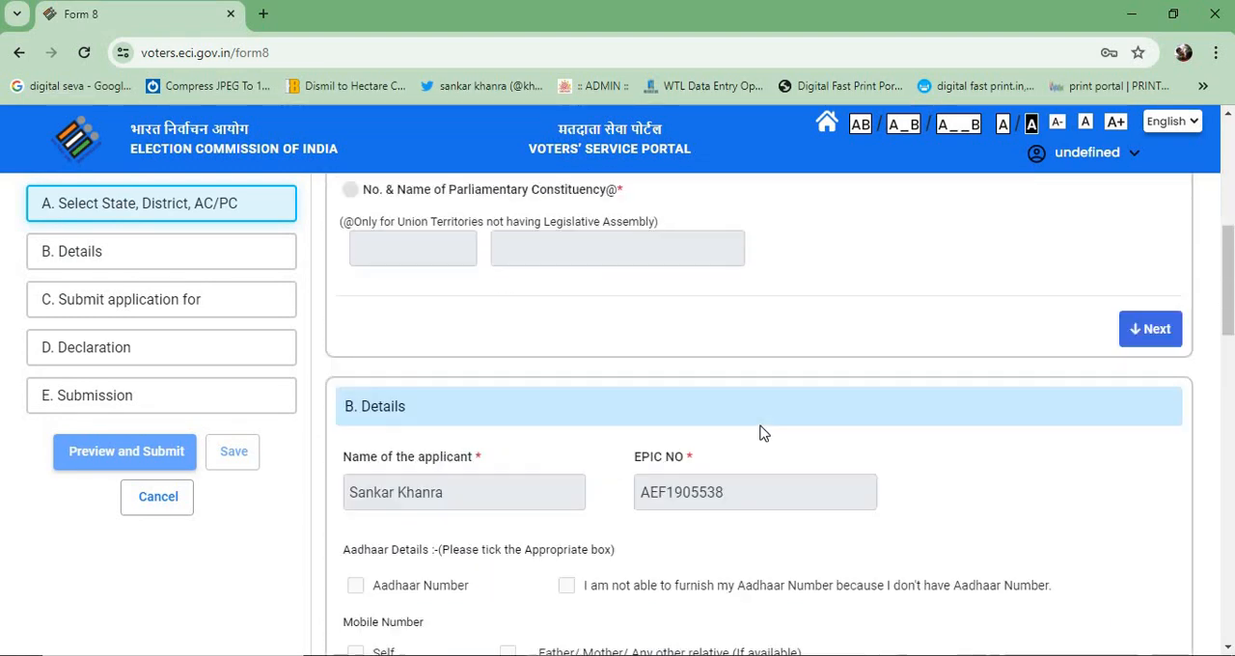
scroll(759, 432, "down", 2)
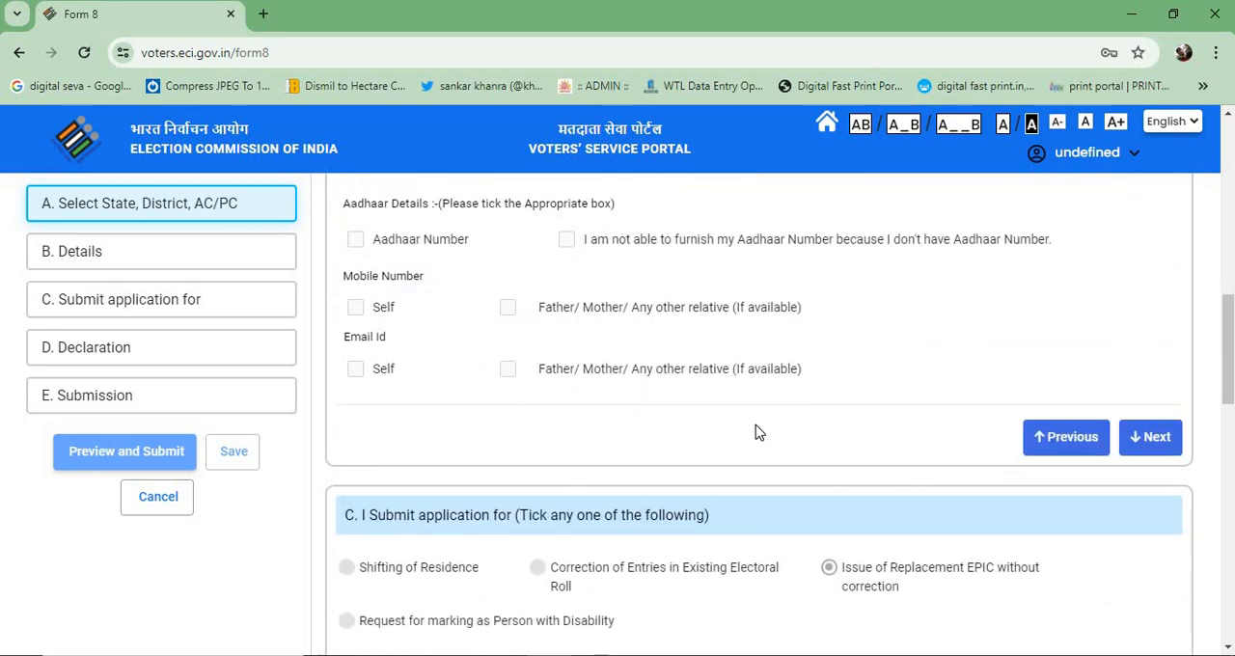
scroll(847, 378, "up", 10)
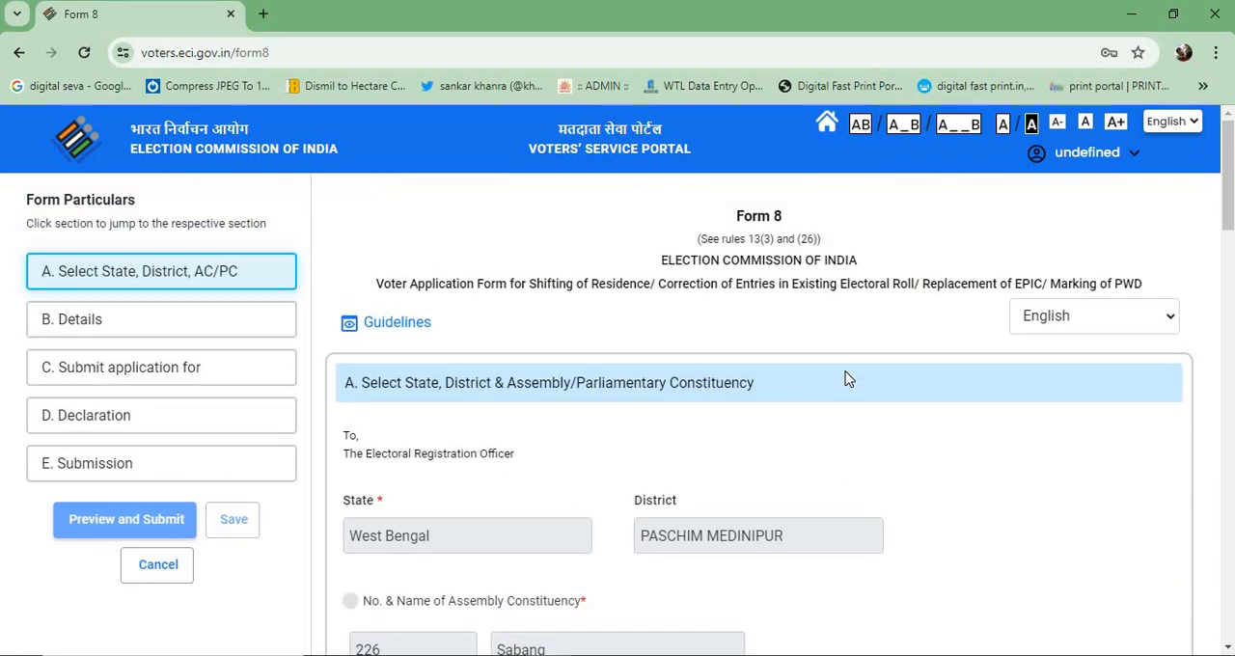
scroll(846, 377, "down", 4)
left_click(1146, 404)
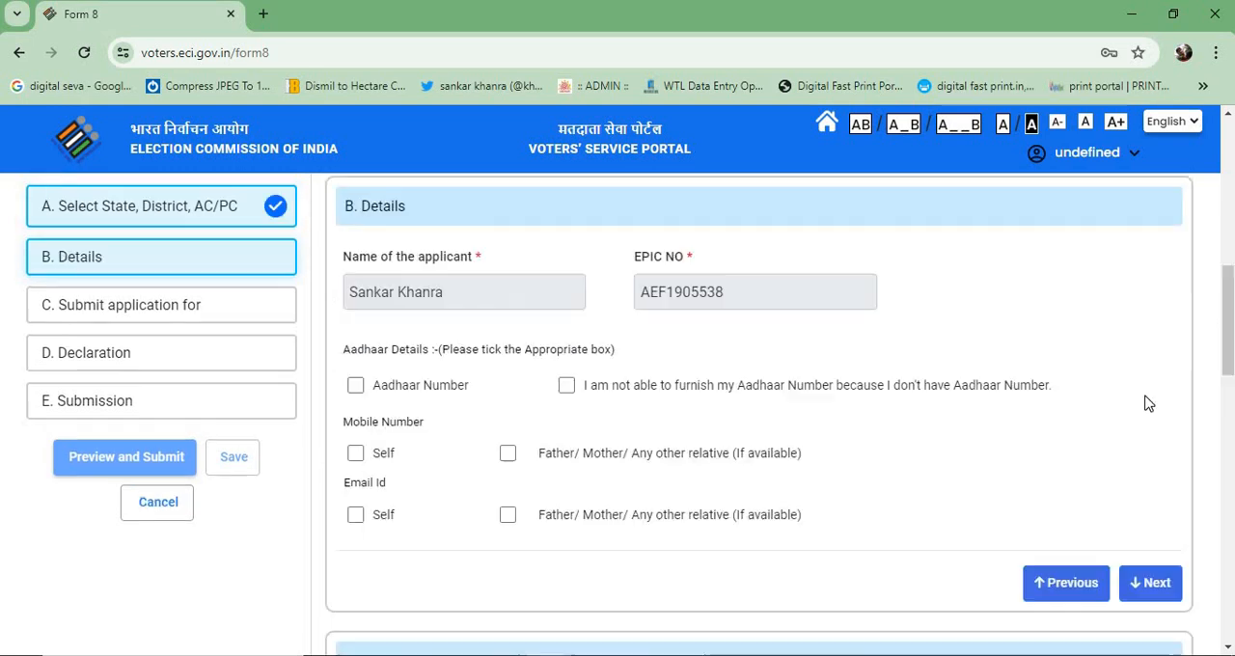
- Complete section B, leaving the Aadhaar, mobile number and email options unticked
scroll(1026, 400, "down", 2)
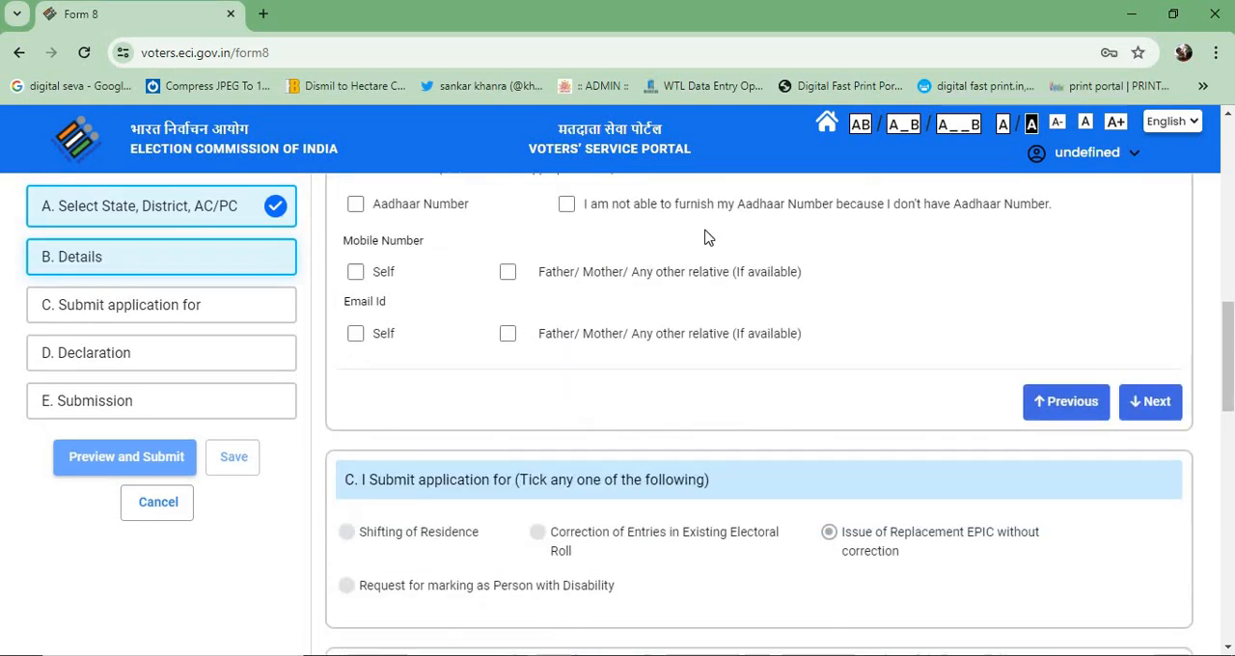
scroll(608, 295, "up", 2)
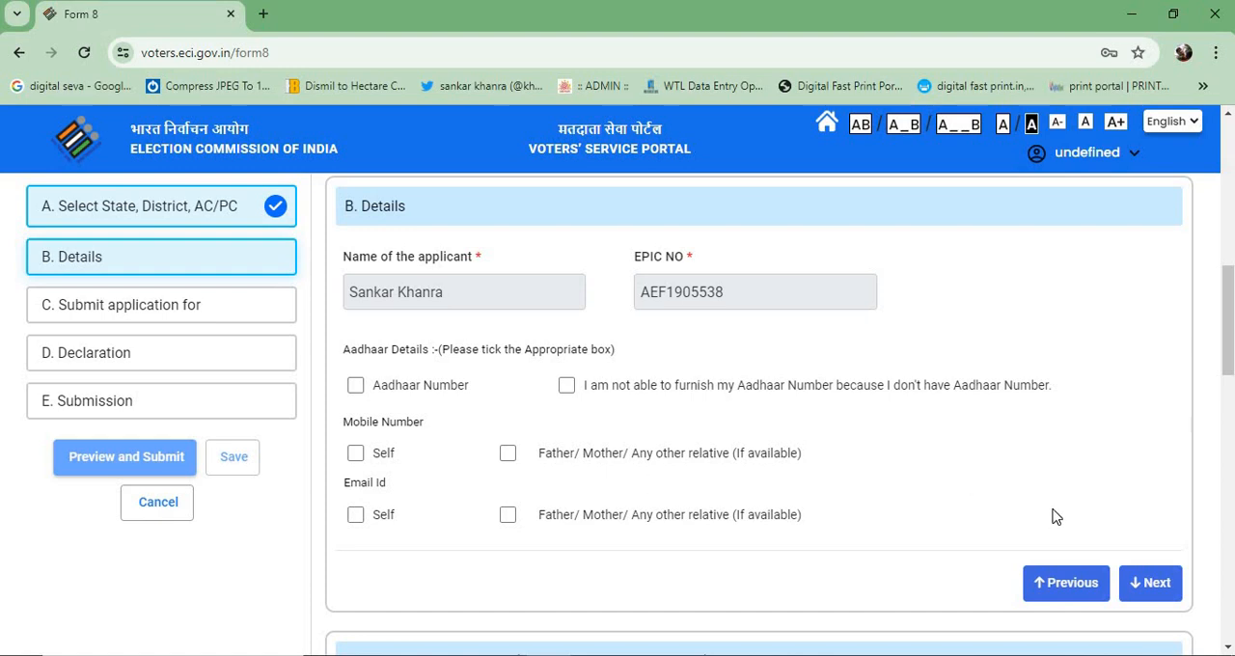
left_click(1148, 583)
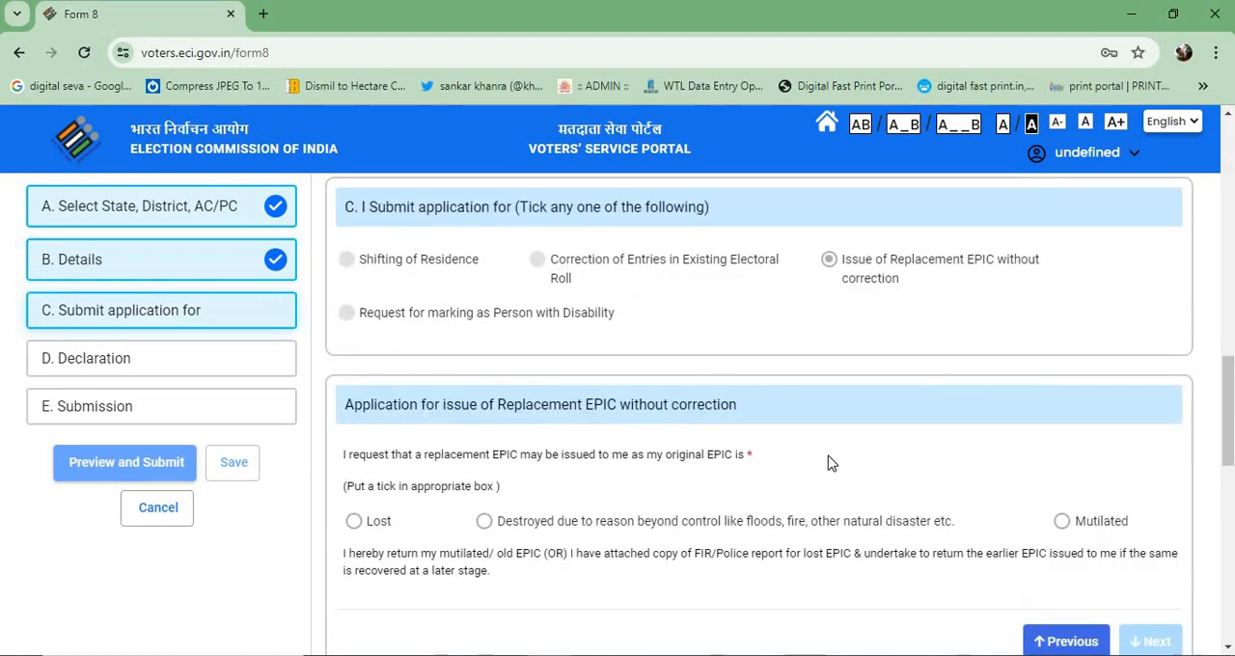
- Try Lost as the reason for the replacement EPIC and open the FIR/Police Report file selection, cancelling it without choosing a file
scroll(755, 437, "down", 1)
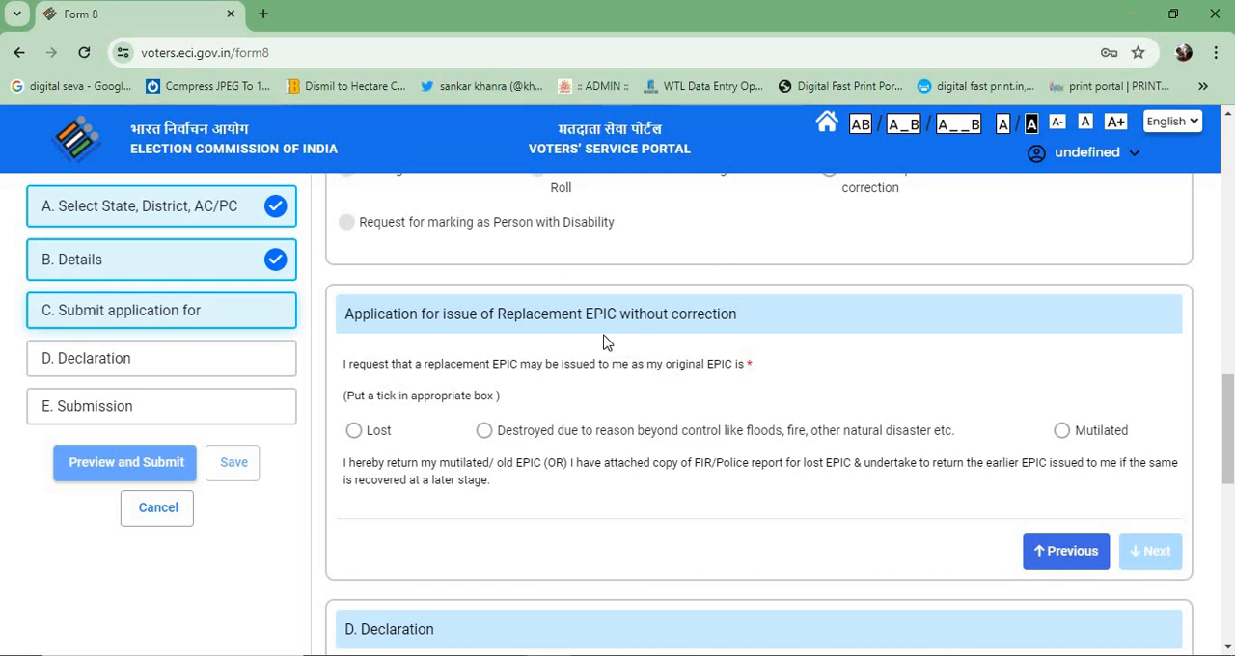
scroll(616, 343, "down", 1)
left_click(355, 341)
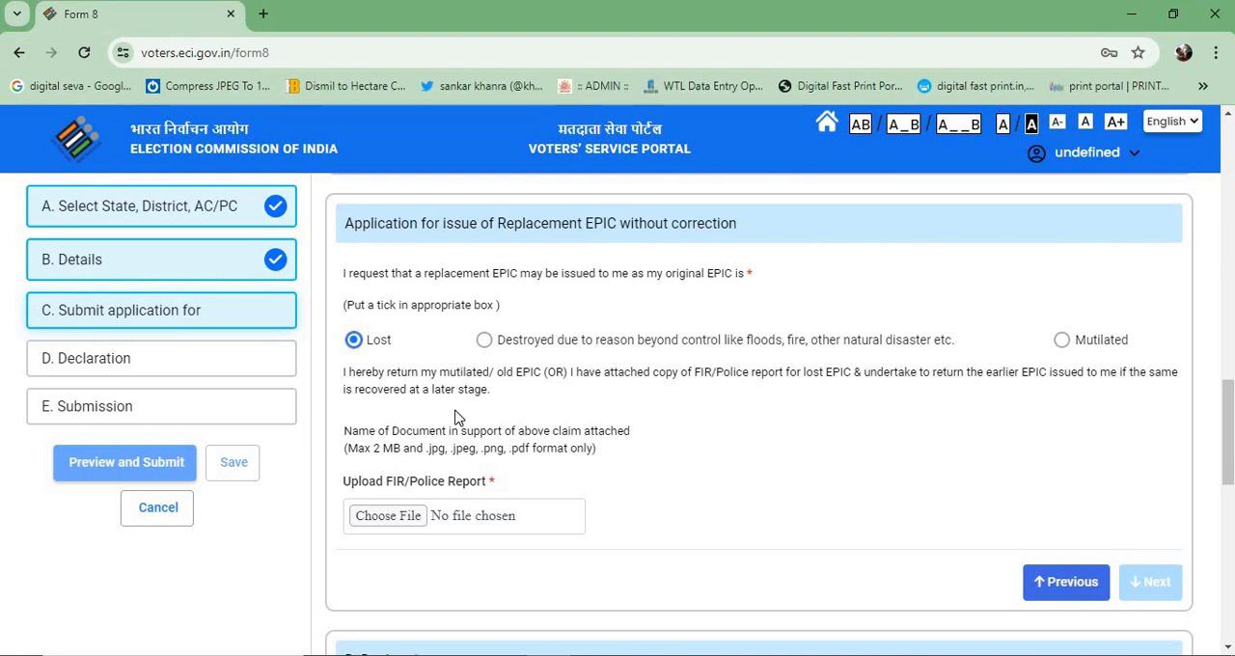
left_click(421, 519)
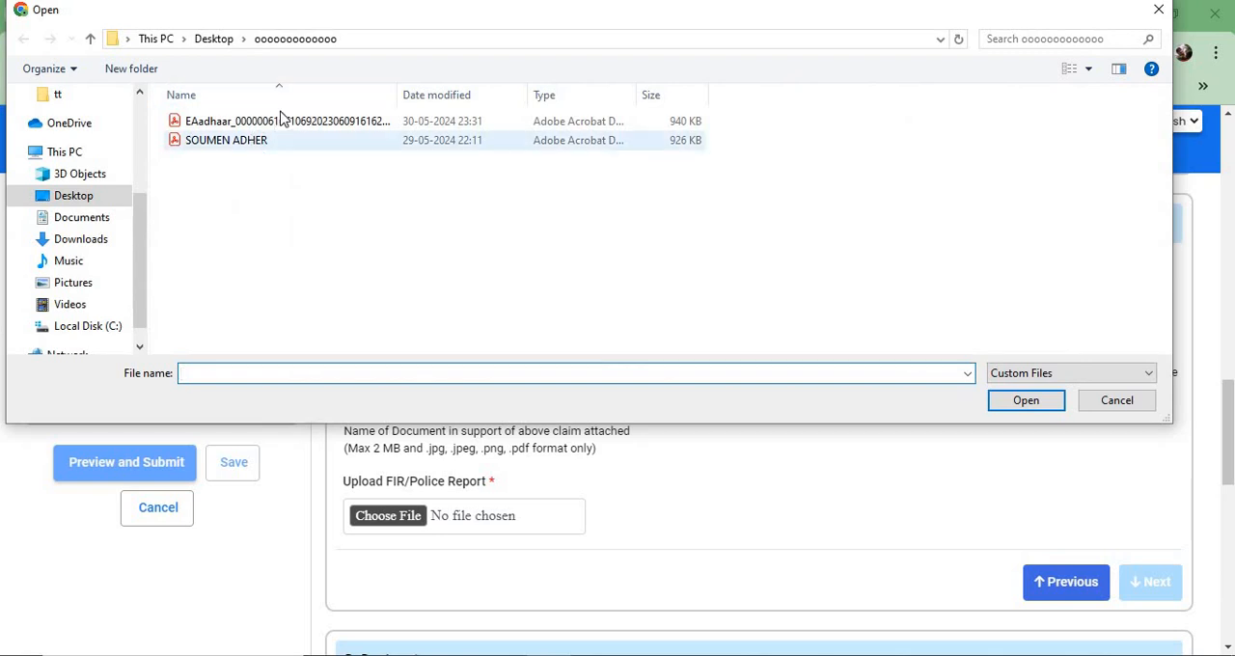
left_click(1119, 402)
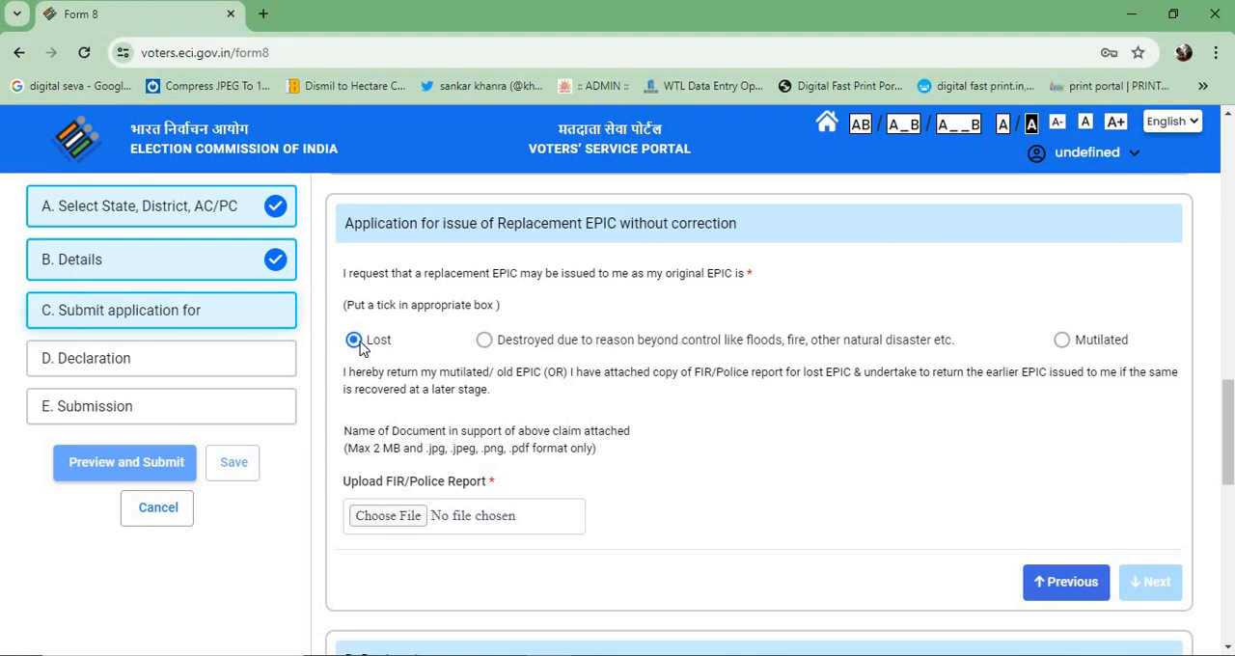
- Set the replacement reason to Destroyed due to reason beyond control like floods, fire, other natural disaster etc
left_click(485, 342)
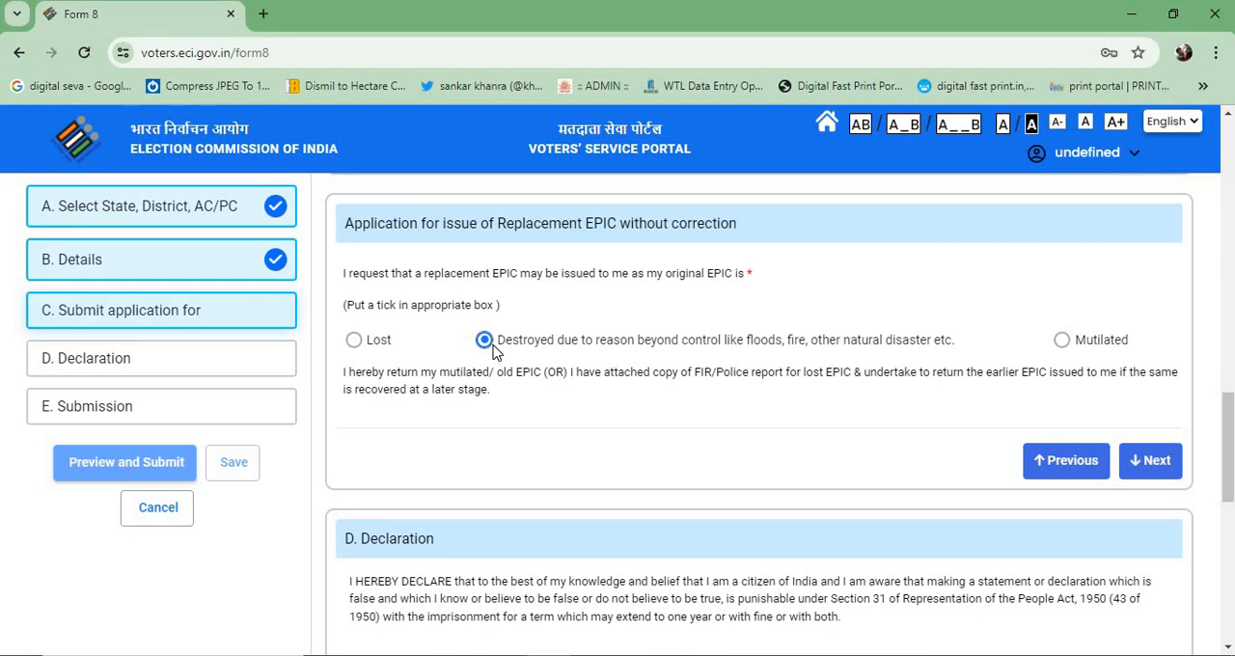
left_click(232, 410)
scroll(494, 428, "up", 10)
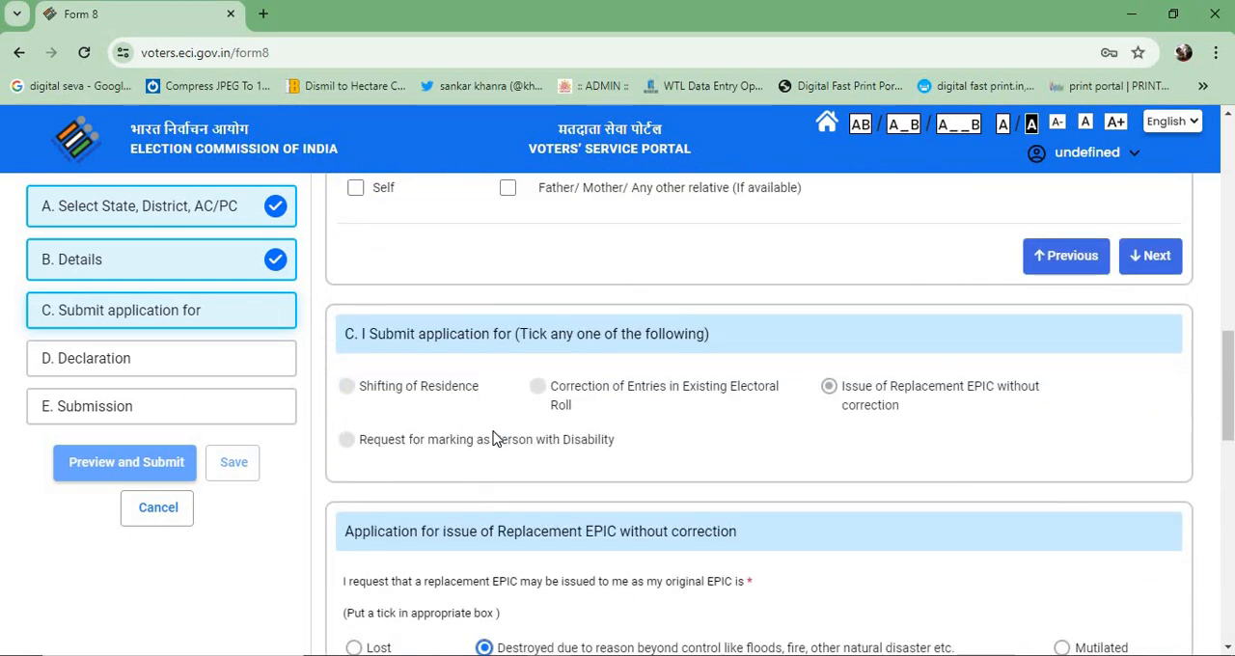
scroll(541, 422, "down", 5)
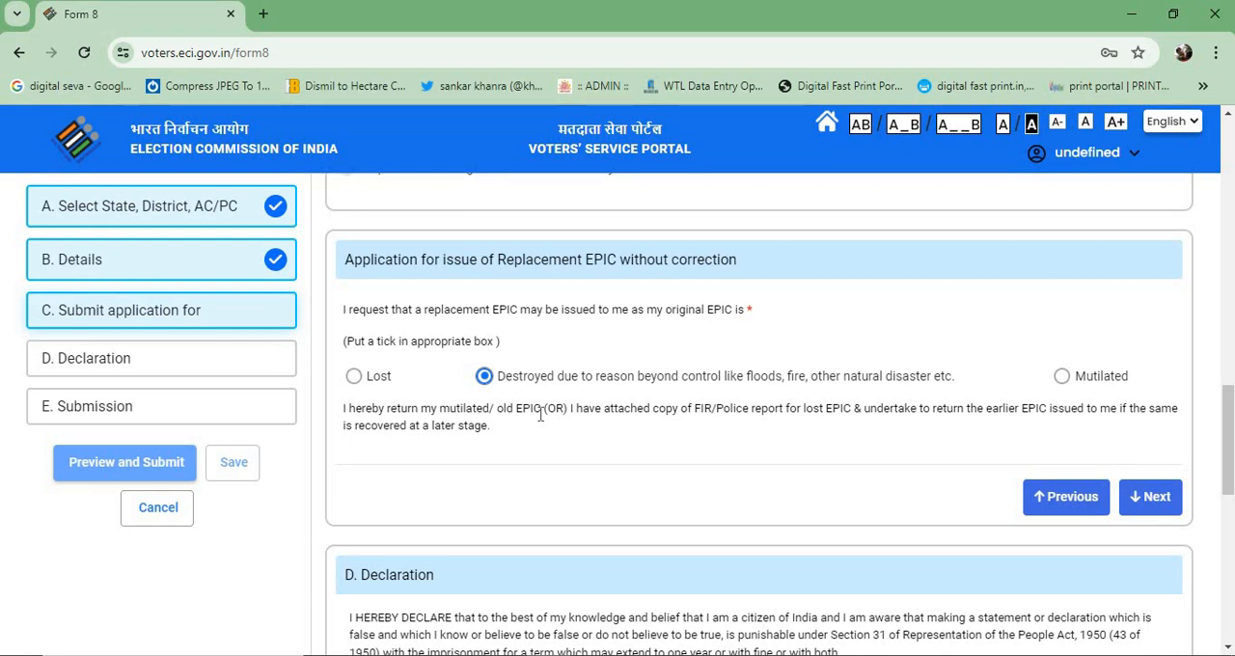
scroll(540, 415, "up", 2)
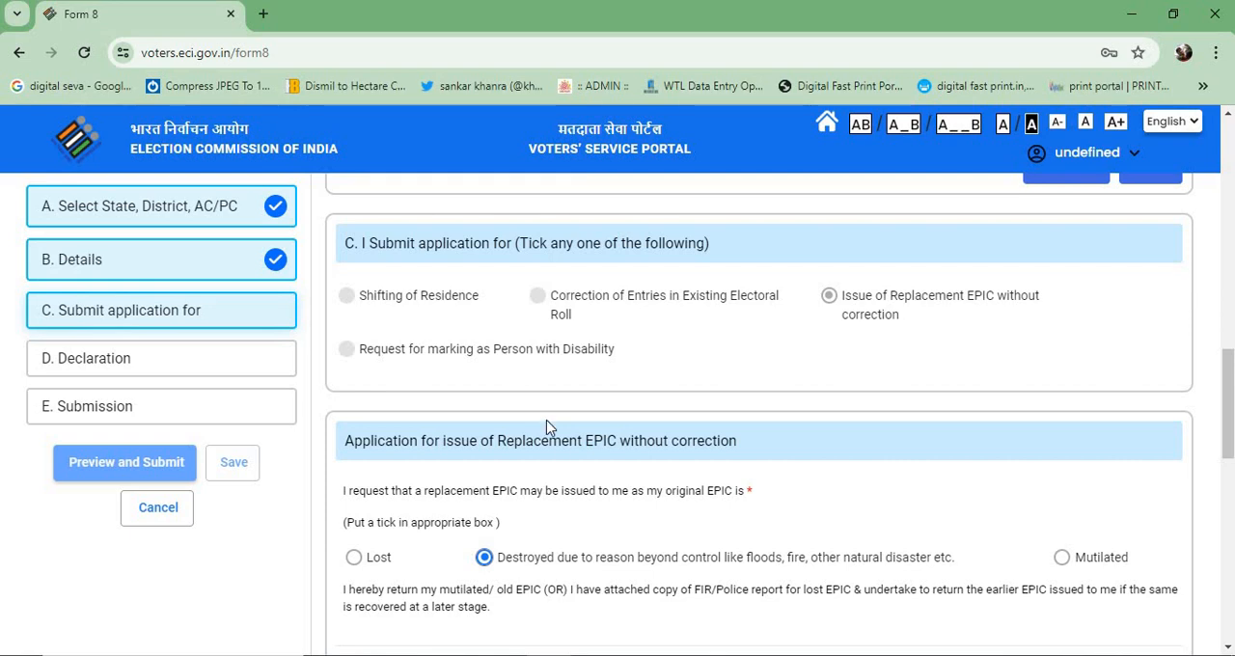
scroll(546, 427, "down", 2)
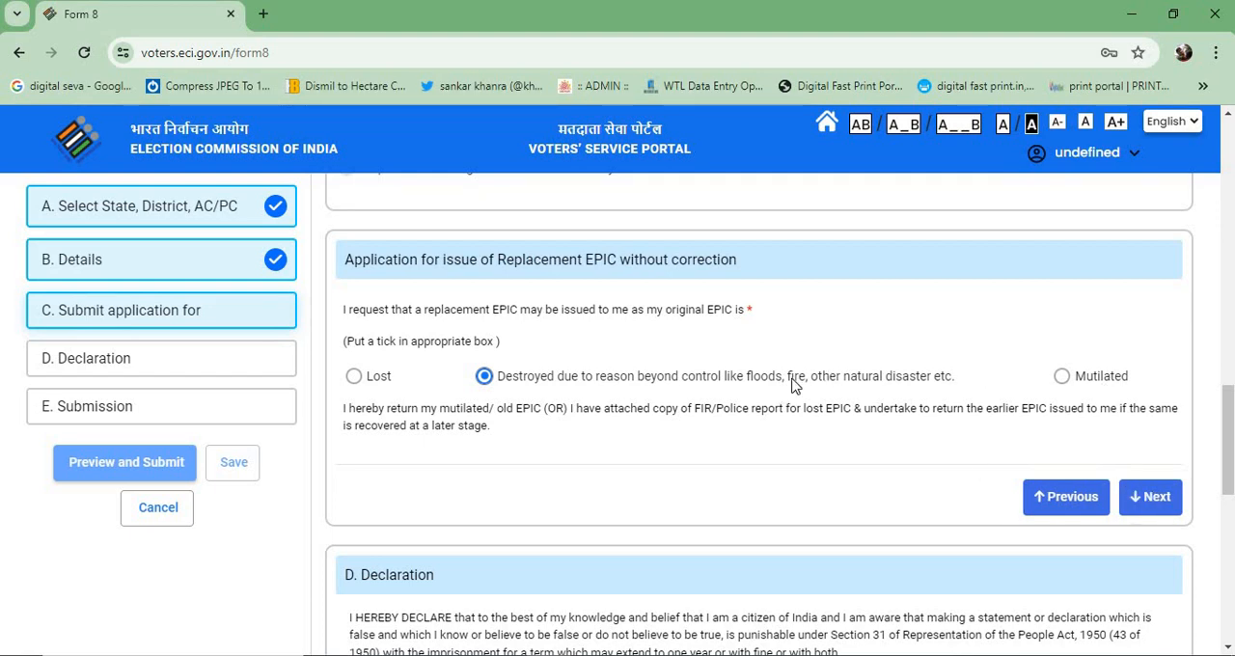
- Complete section C with the chosen replacement reason, look over the declaration, and start filling in its Place field in section D
left_click(1165, 510)
scroll(772, 384, "up", 3)
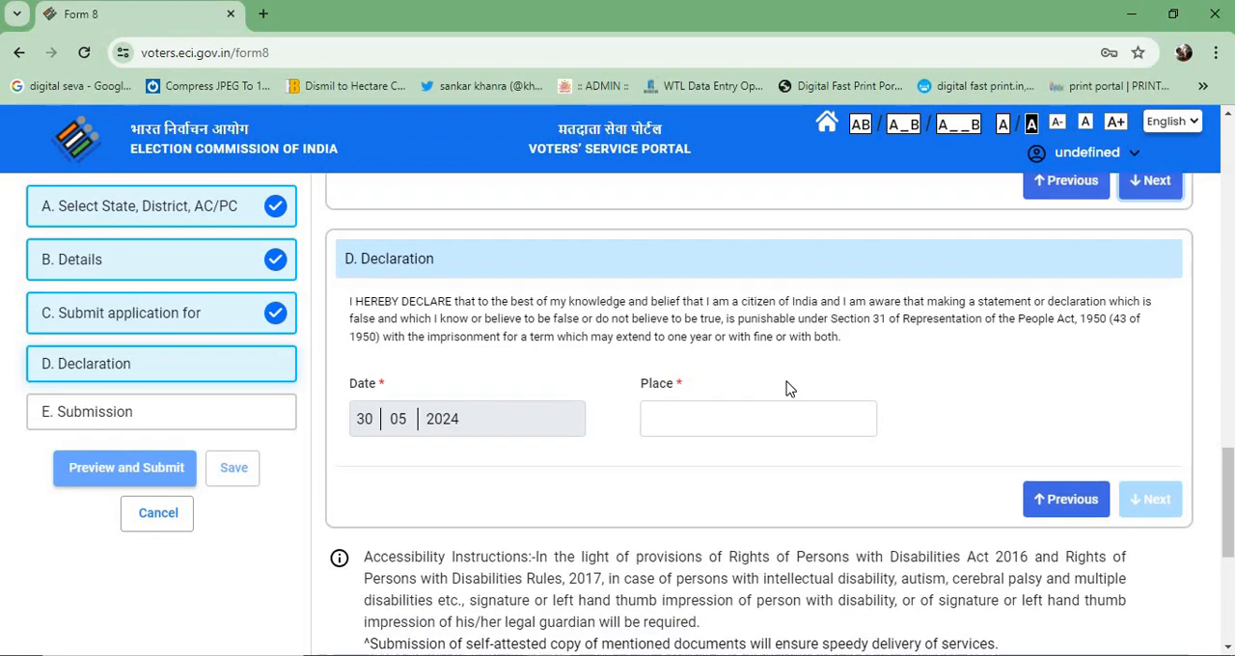
scroll(738, 382, "up", 15)
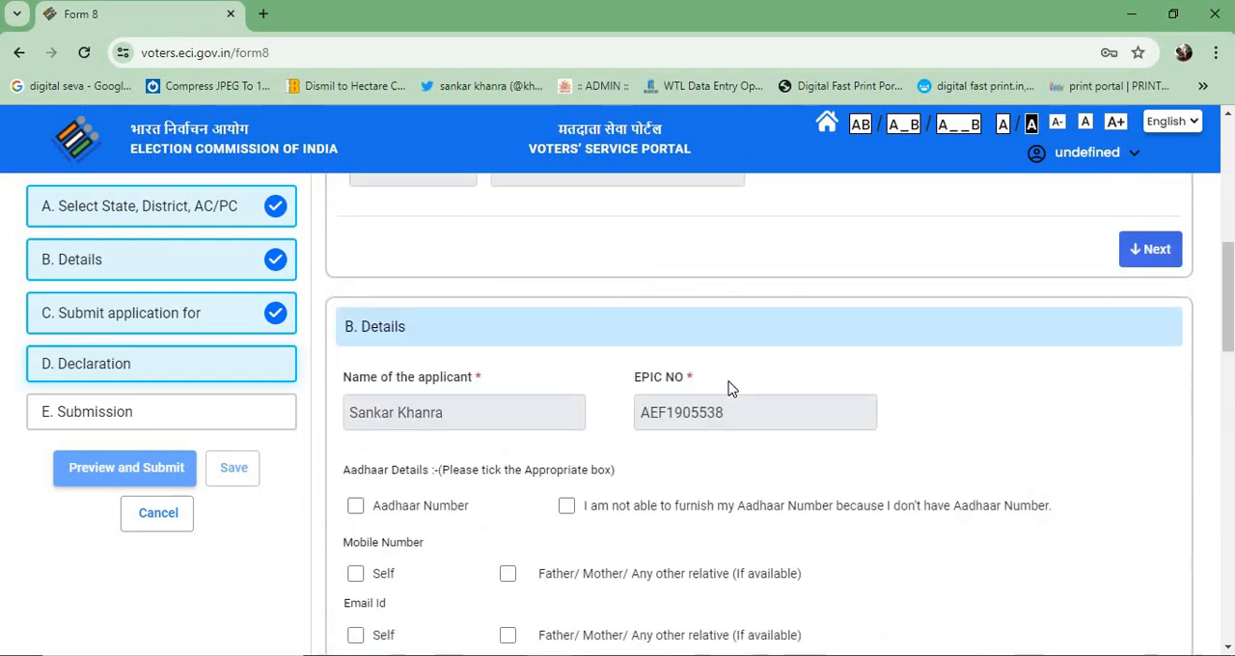
scroll(729, 402, "down", 15)
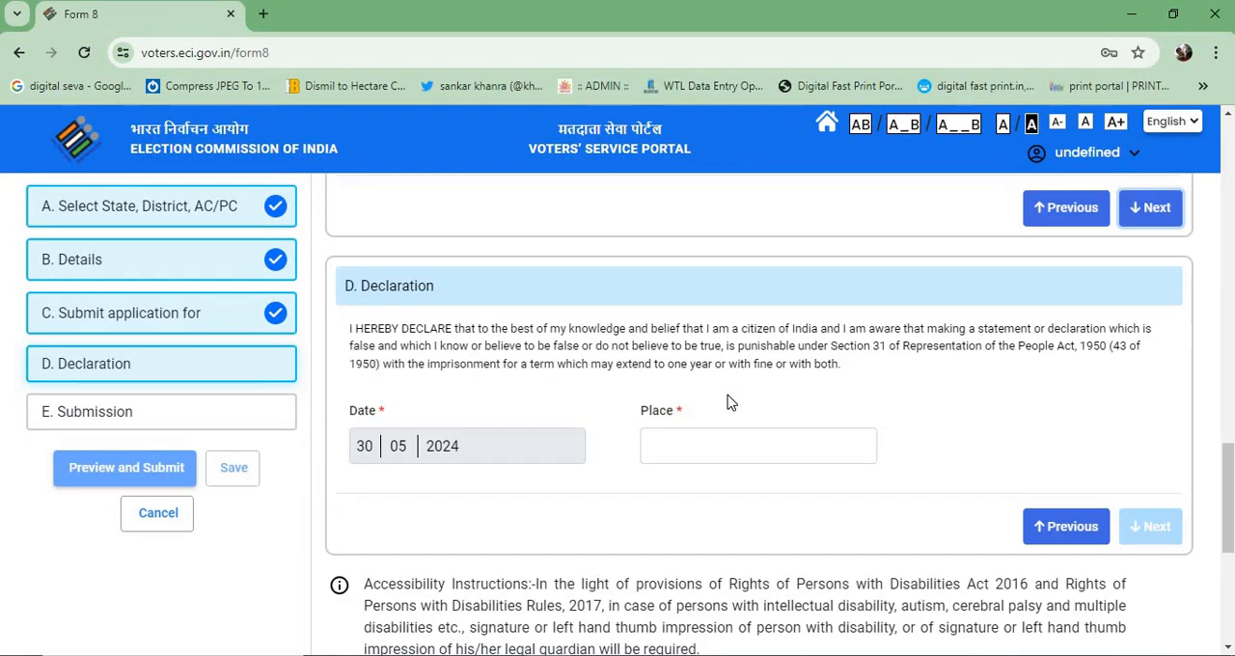
scroll(728, 403, "down", 1)
scroll(730, 419, "up", 2)
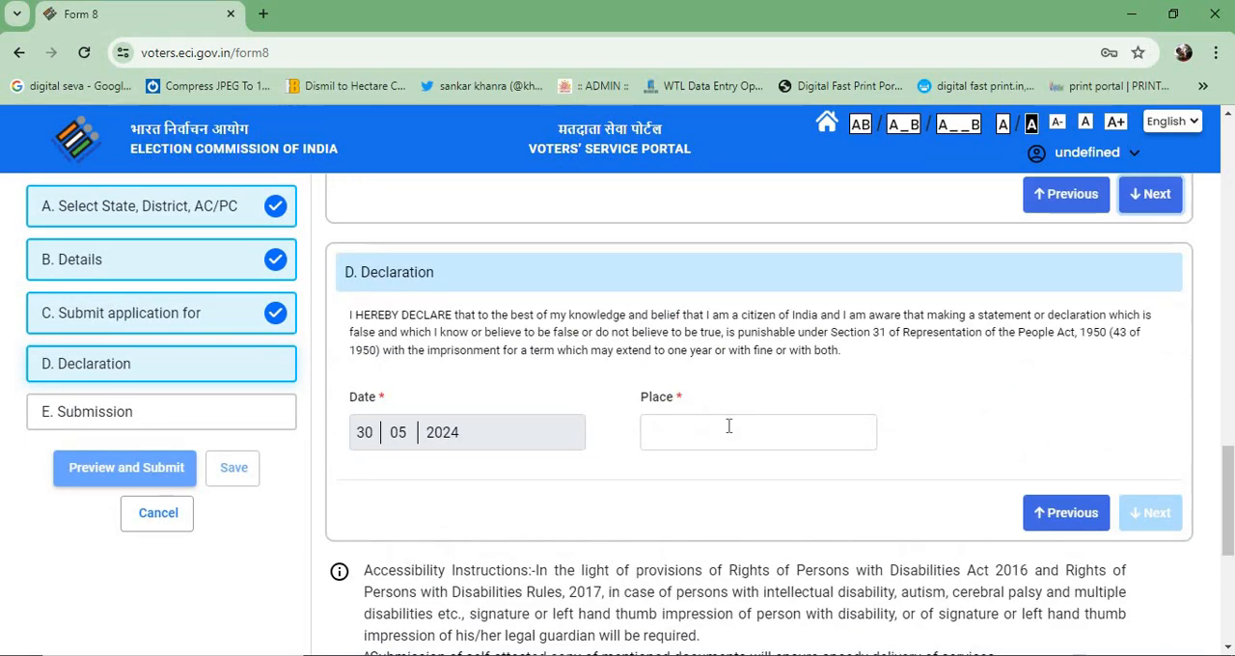
left_click(728, 426)
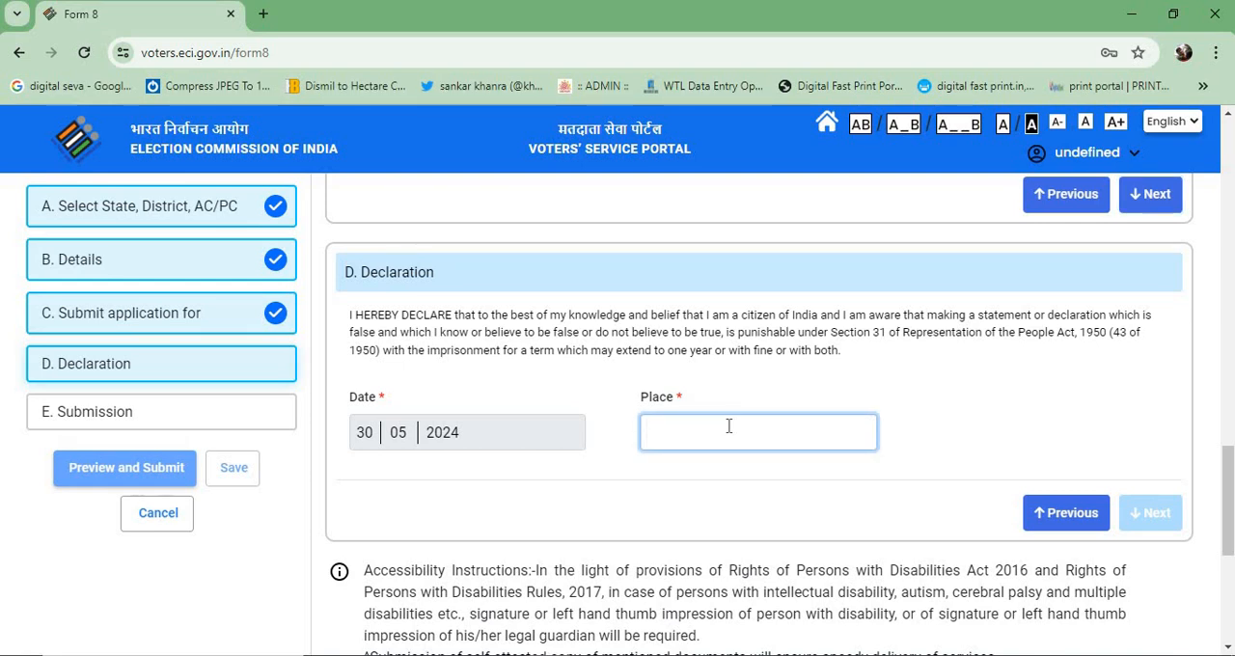
type("m")
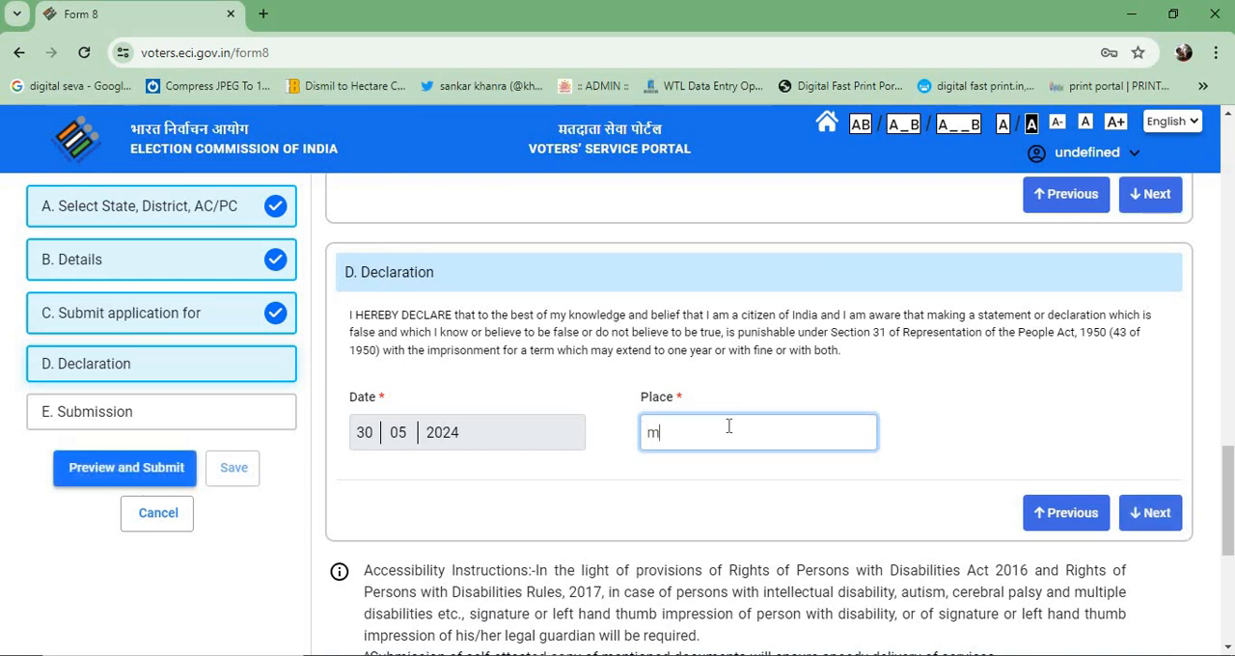
key("BackSpace")
type("MALPAR BA")
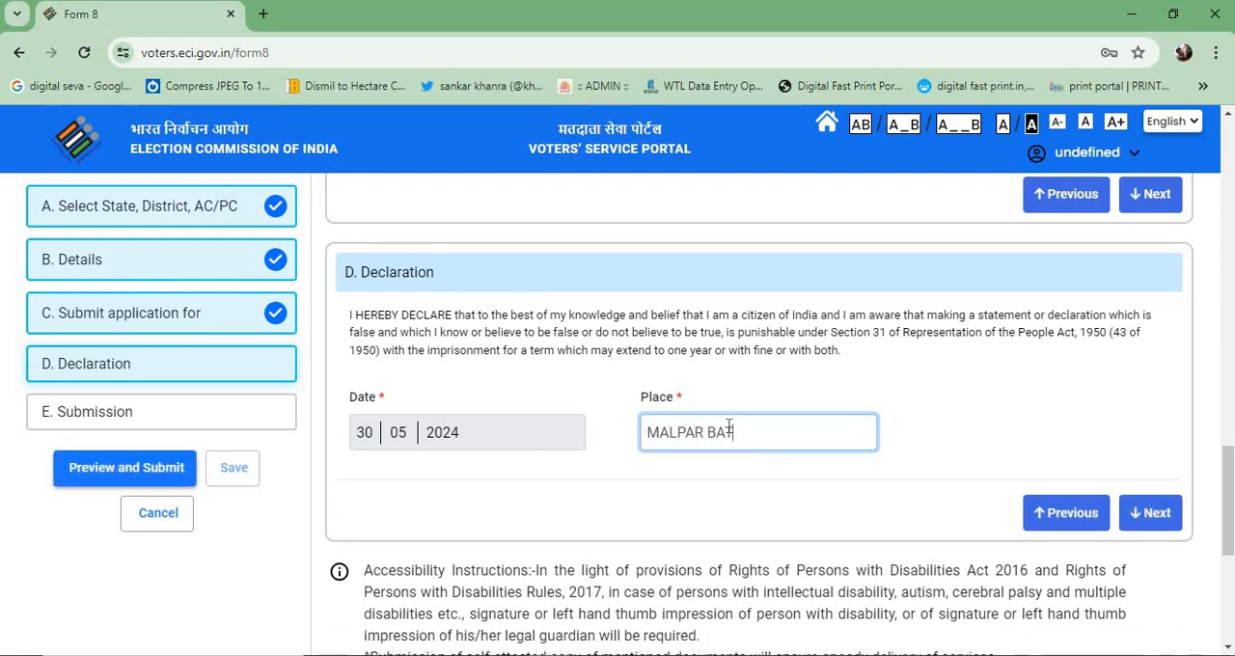
key("BackSpace")
key("BackSpace")
key("BackSpace")
key("BackSpace")
key("BackSpace")
key("BackSpace")
key("BackSpace")
key("BackSpace")
key("BackSpace")
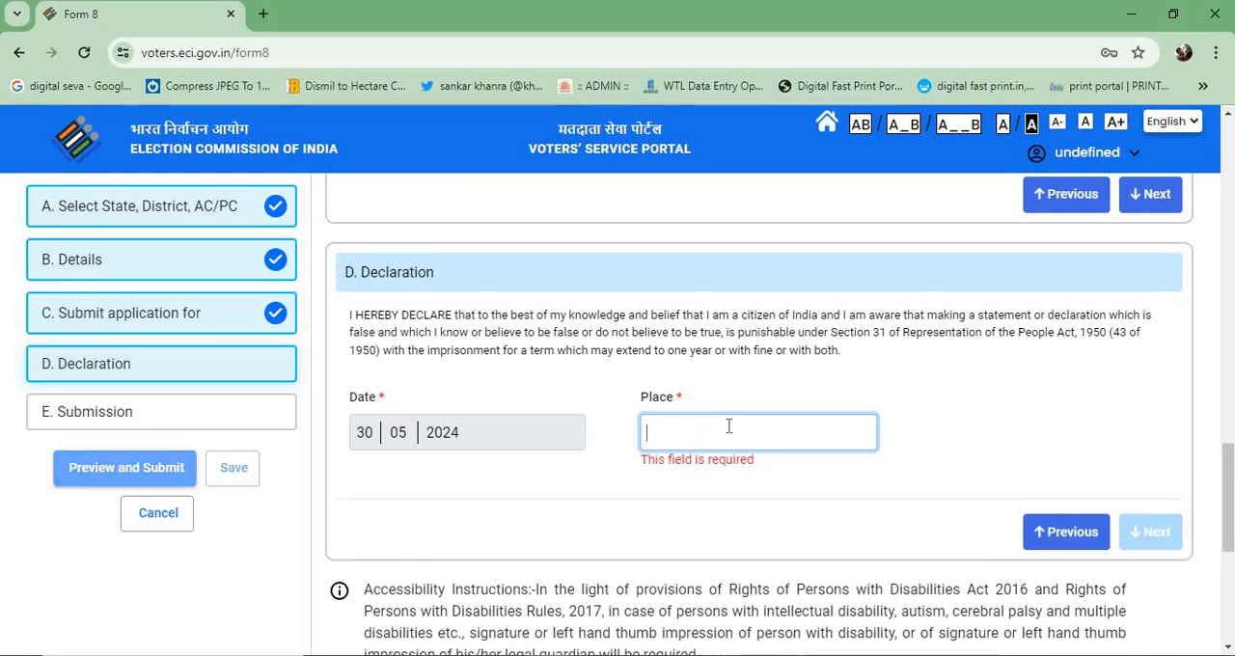
- Set the declaration's Place to SABANG and complete section D
type("SABANG")
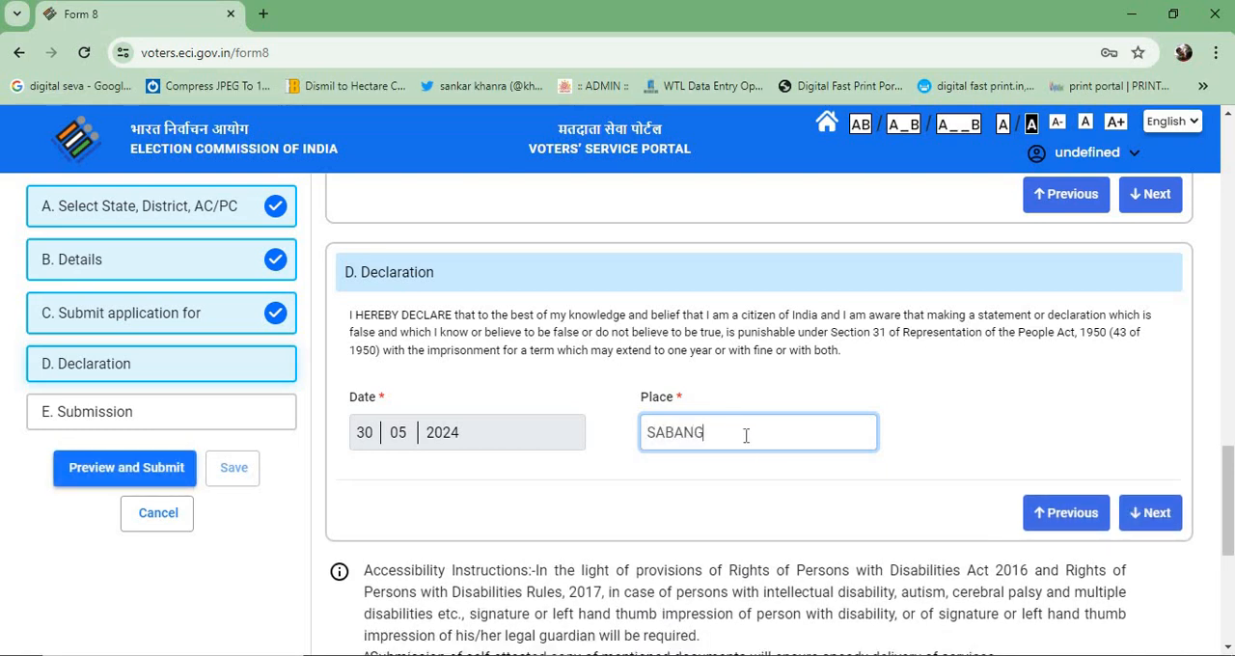
scroll(746, 435, "down", 3)
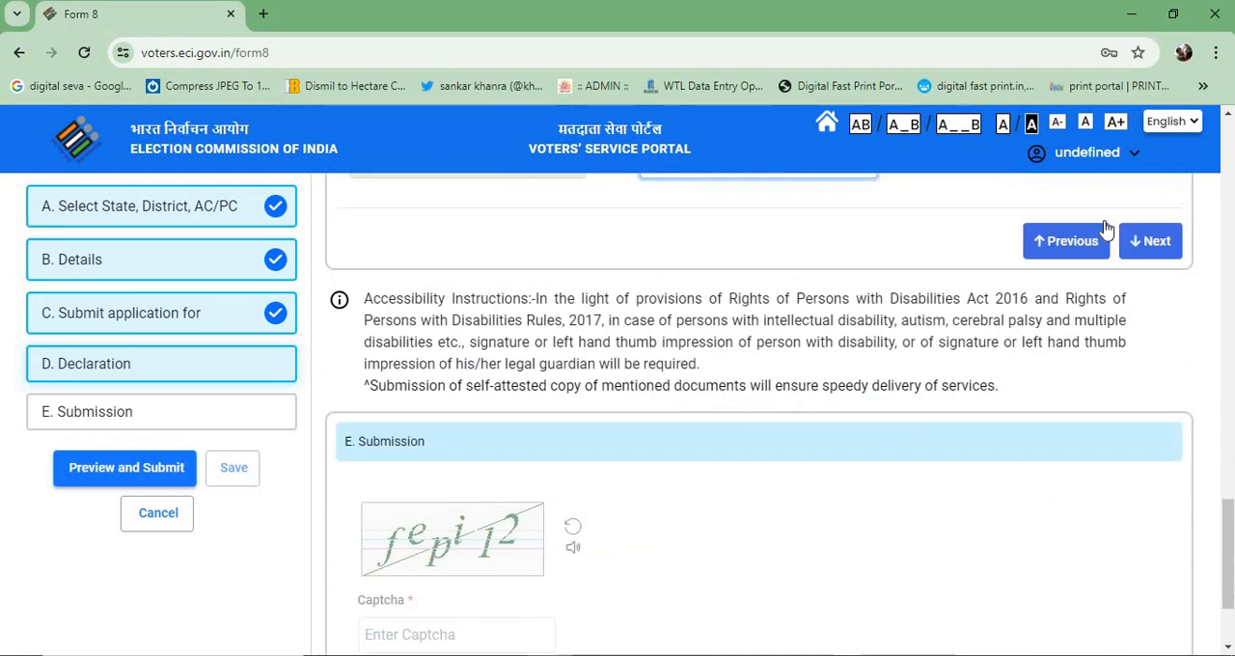
left_click(1151, 250)
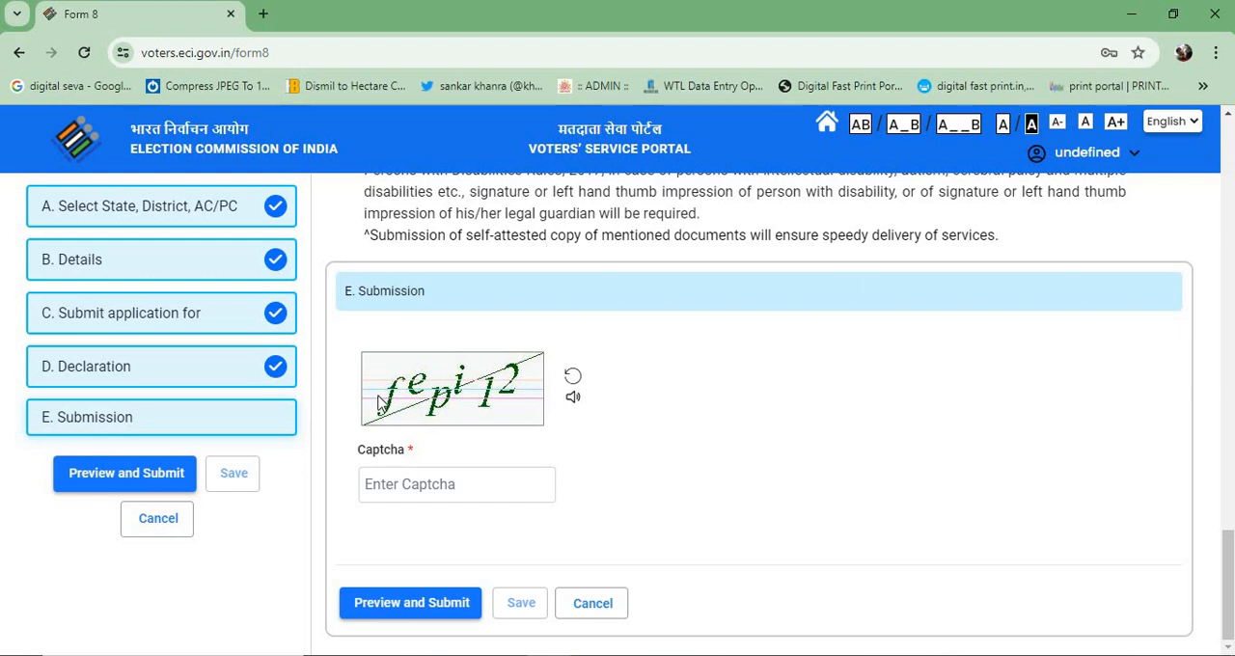
- Enter the displayed captcha code in section E, Submission
left_click(449, 485)
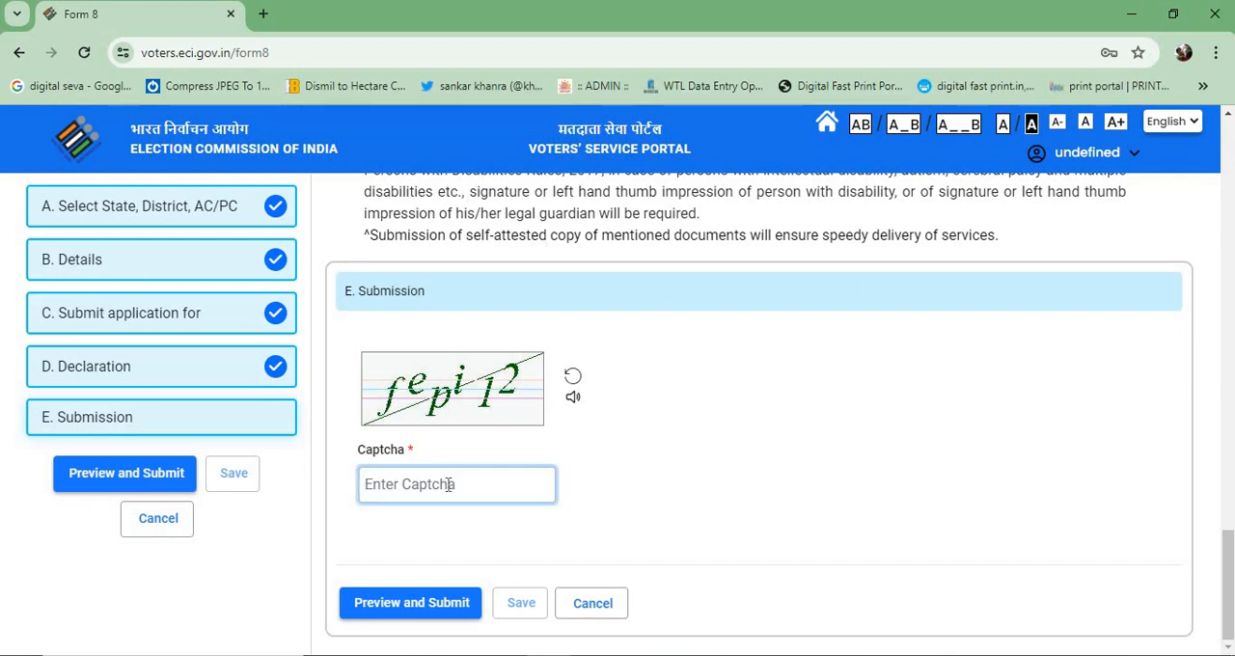
type("fepi")
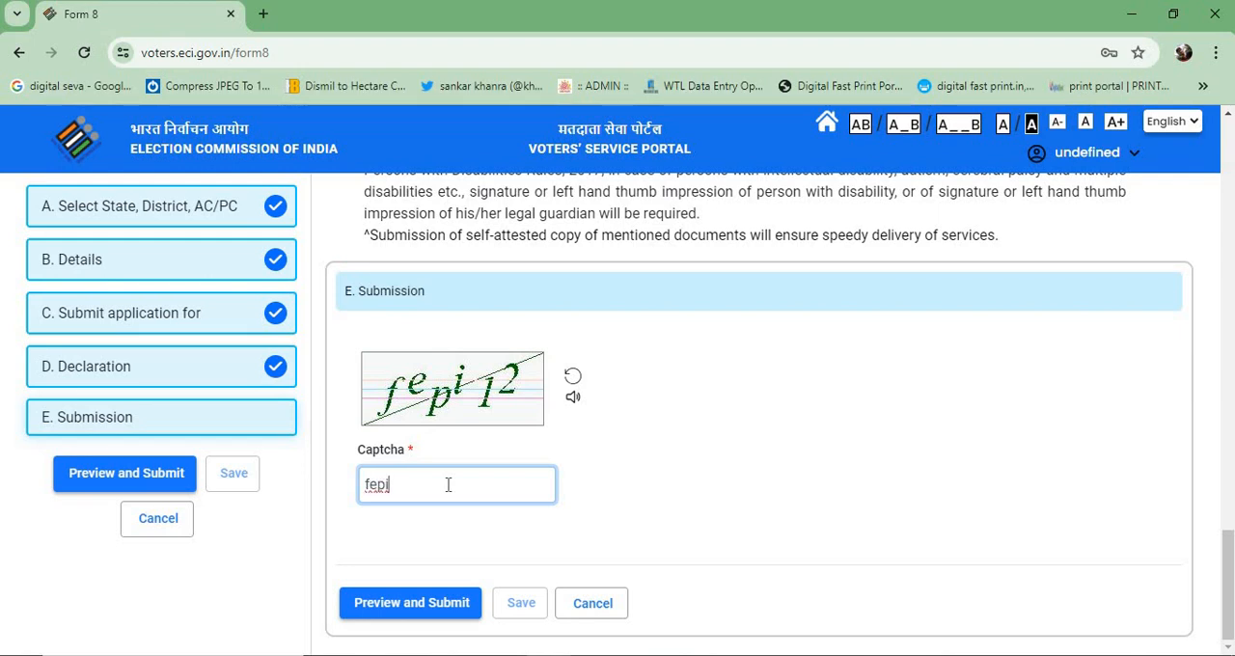
type("12")
- Request a fresh captcha, fill in its code, and open the preview of the completed Form 8
left_click(574, 382)
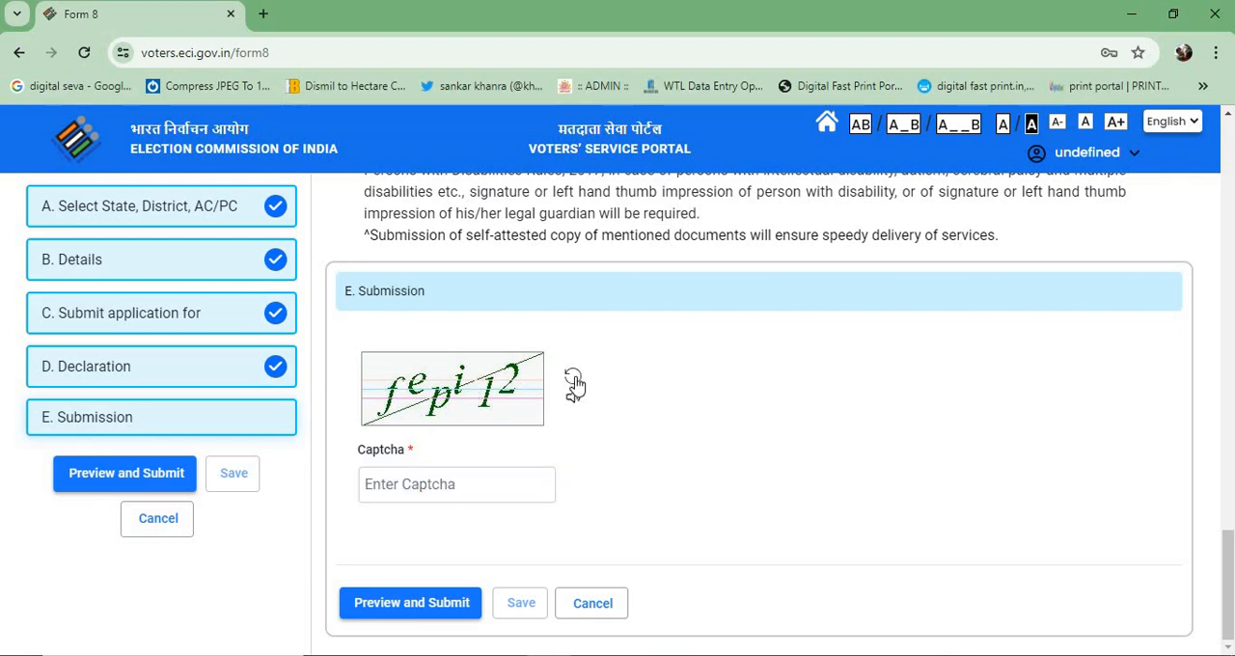
left_click(470, 485)
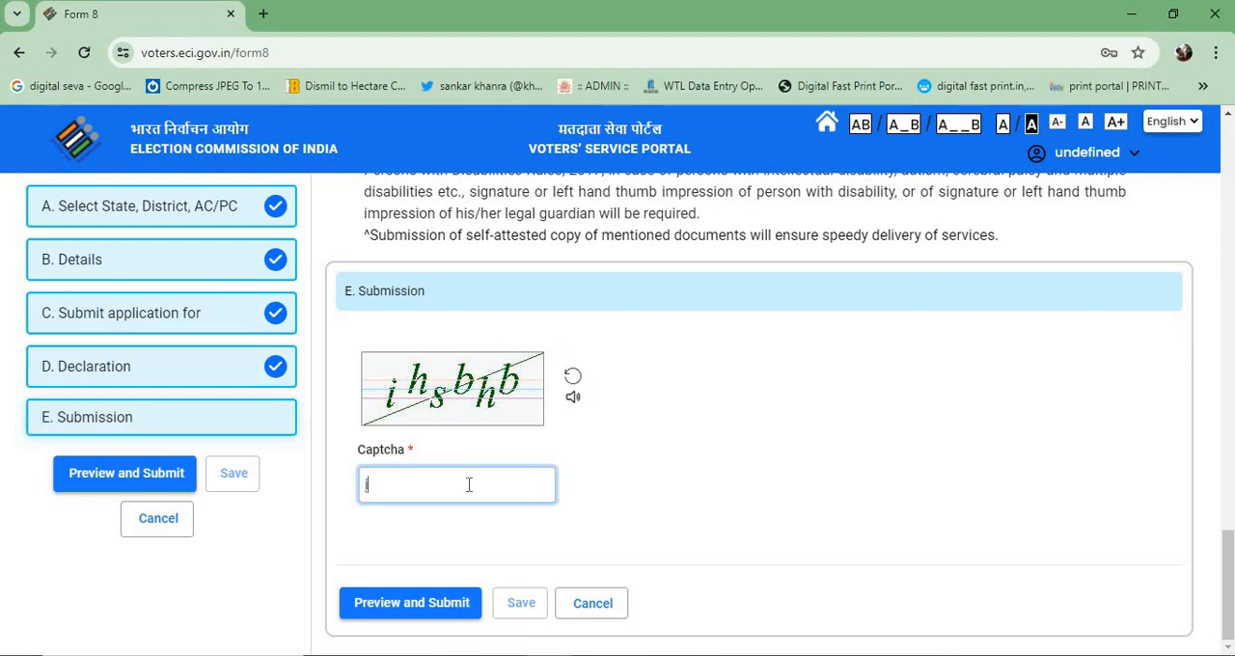
type("ih")
type("sbhb")
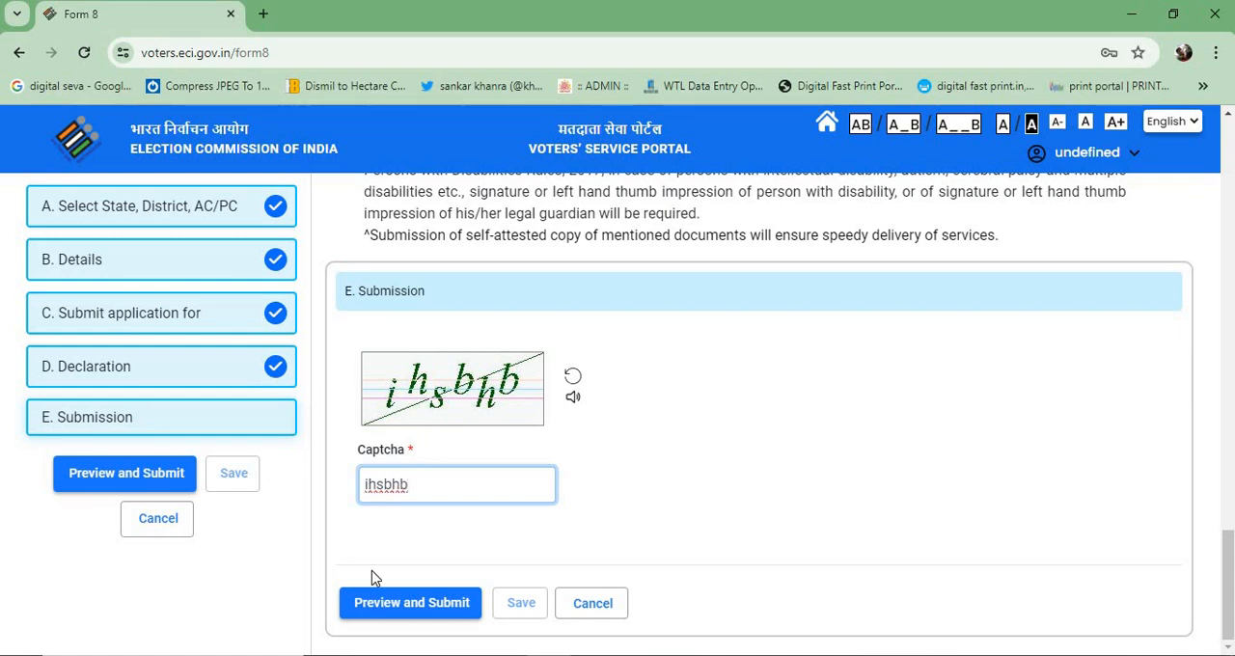
left_click(450, 612)
left_click(437, 608)
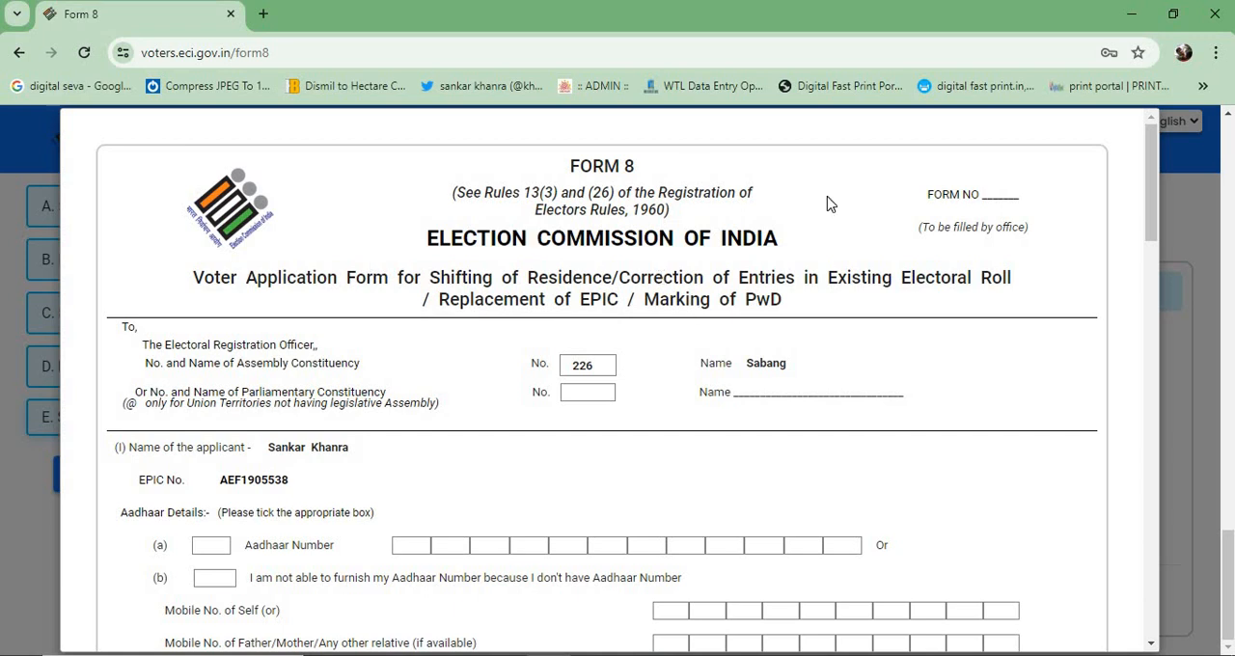
- Review the Form 8 preview, checking the applicant details, application type, replacement reason, declaration and acknowledgement sections
scroll(725, 328, "down", 4)
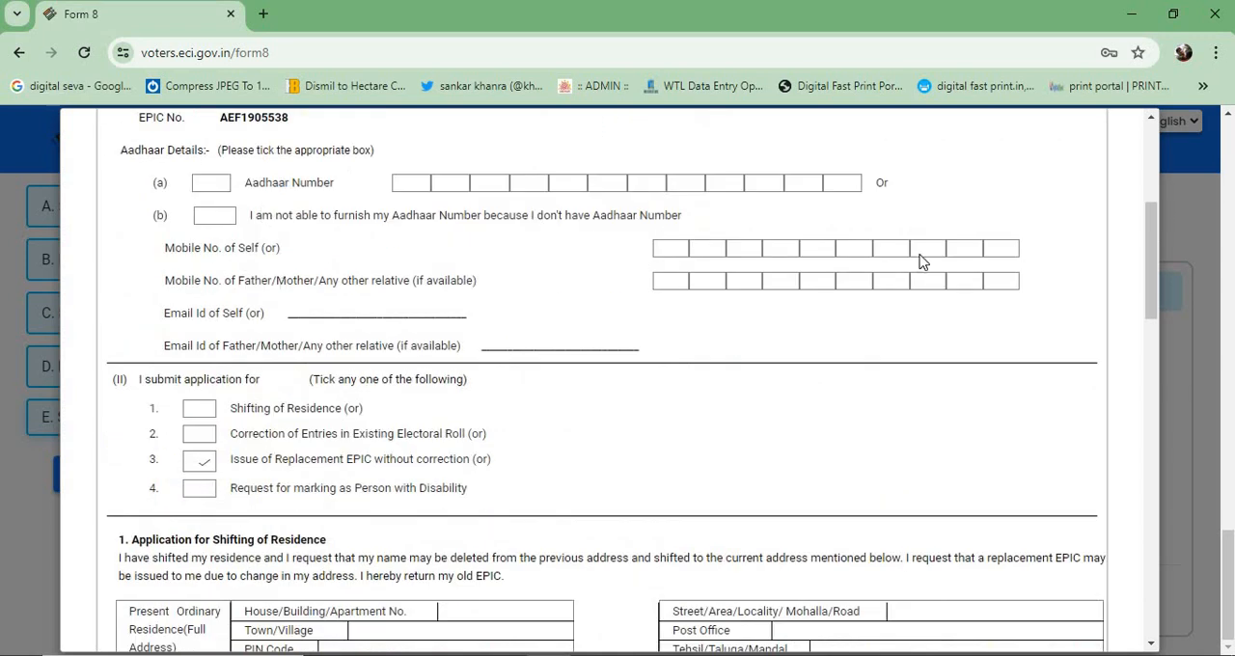
scroll(701, 349, "down", 15)
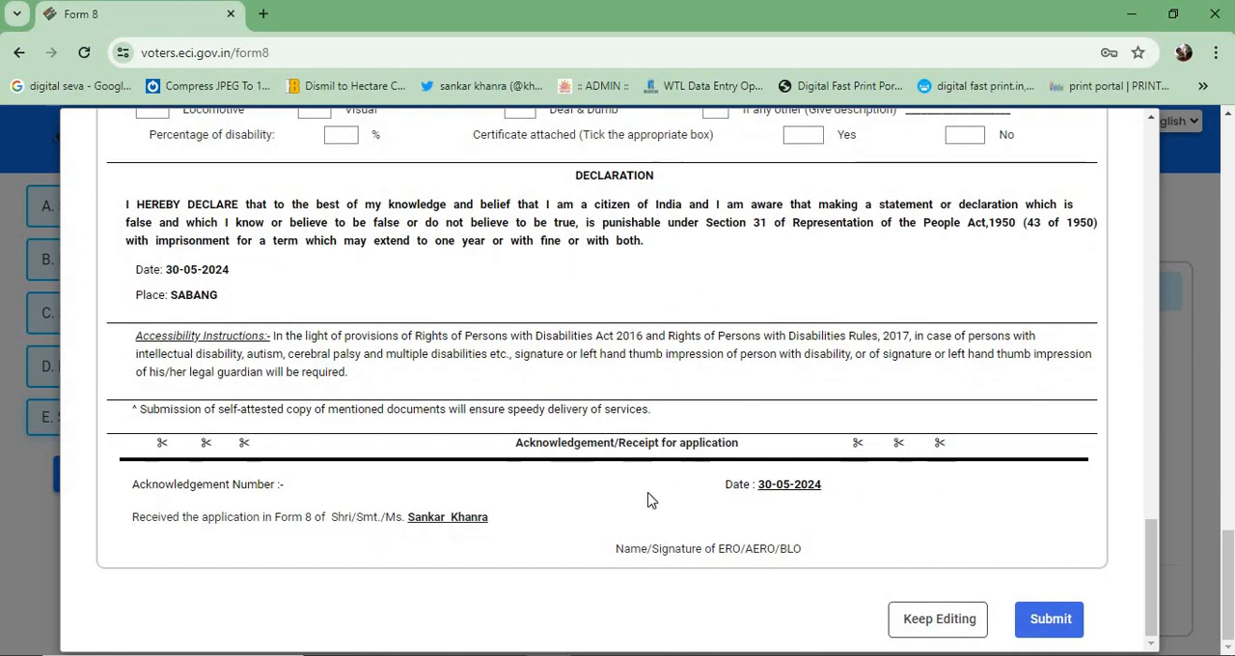
scroll(674, 455, "up", 10)
scroll(752, 268, "up", 8)
scroll(752, 267, "down", 11)
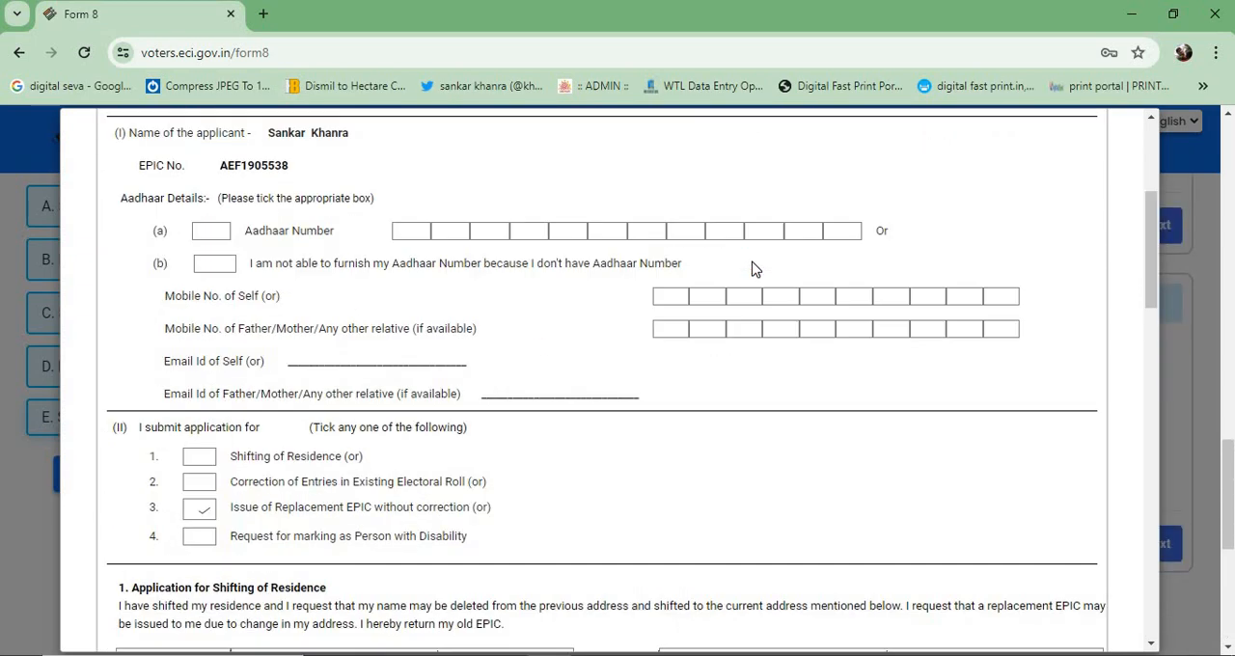
scroll(753, 267, "down", 3)
scroll(752, 267, "up", 6)
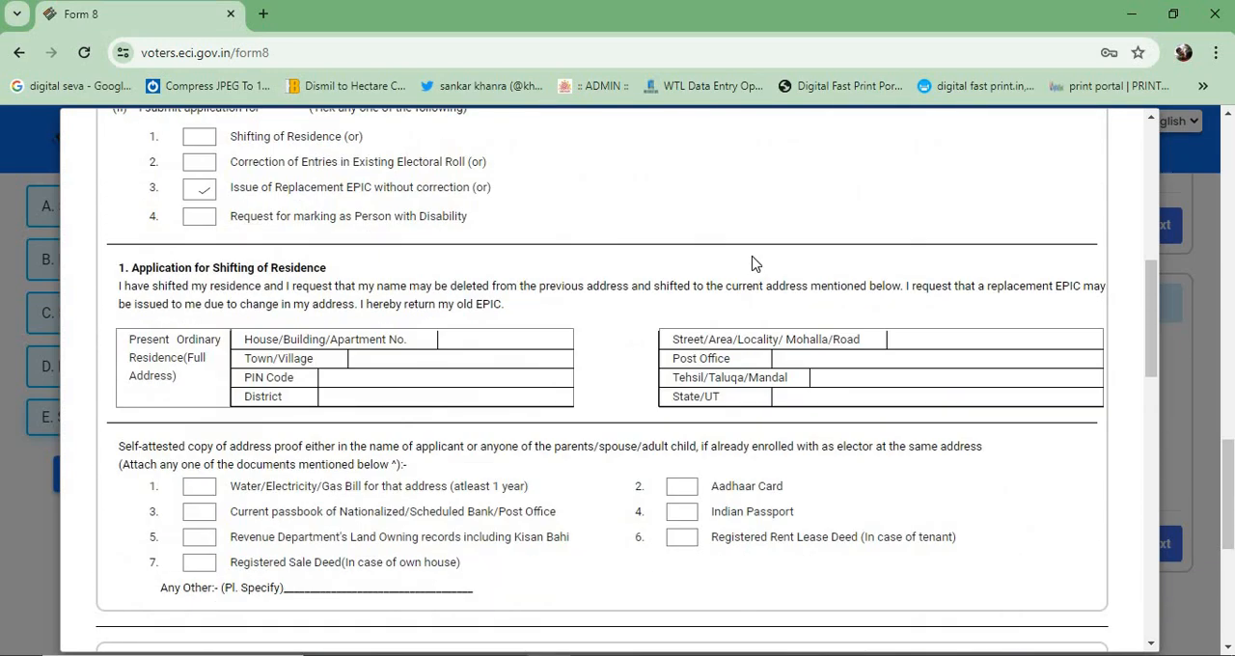
scroll(761, 285, "up", 6)
scroll(760, 302, "down", 4)
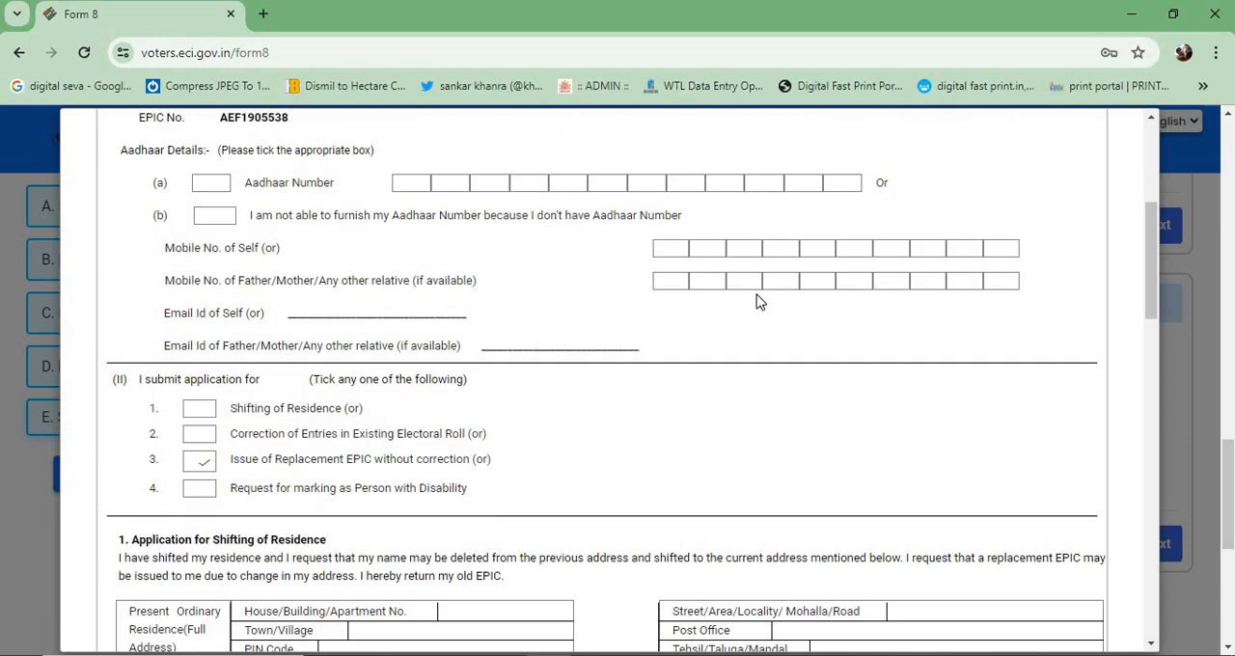
scroll(758, 302, "down", 15)
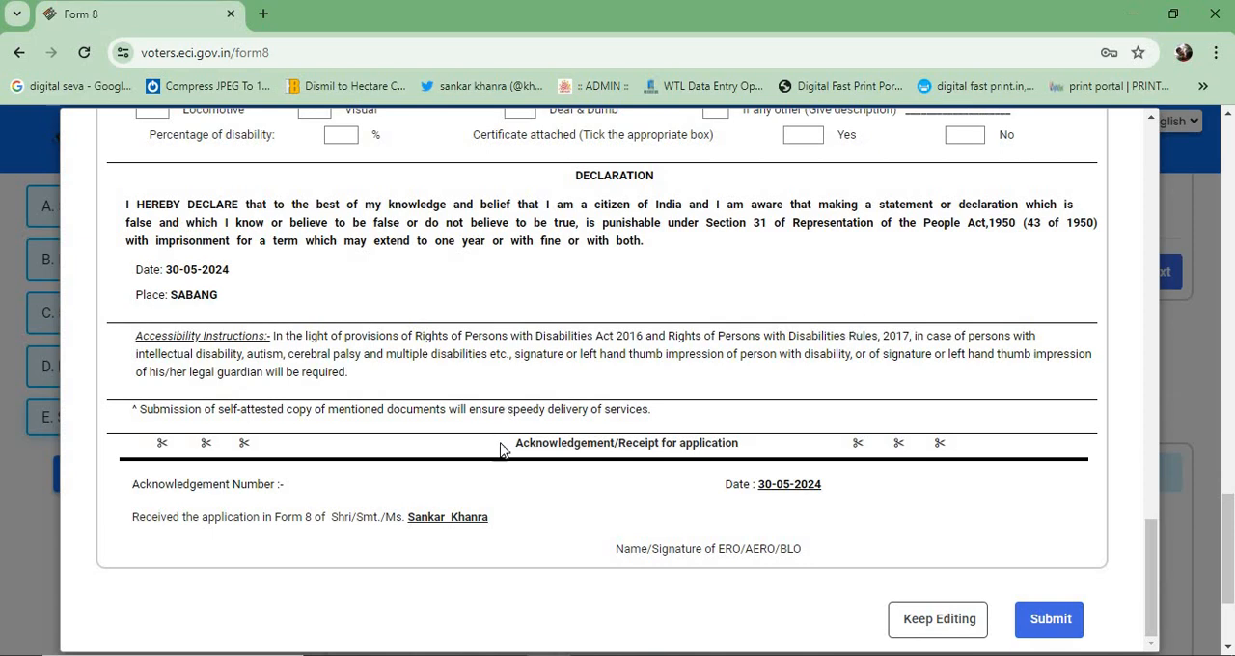
scroll(507, 449, "up", 1)
scroll(519, 444, "down", 1)
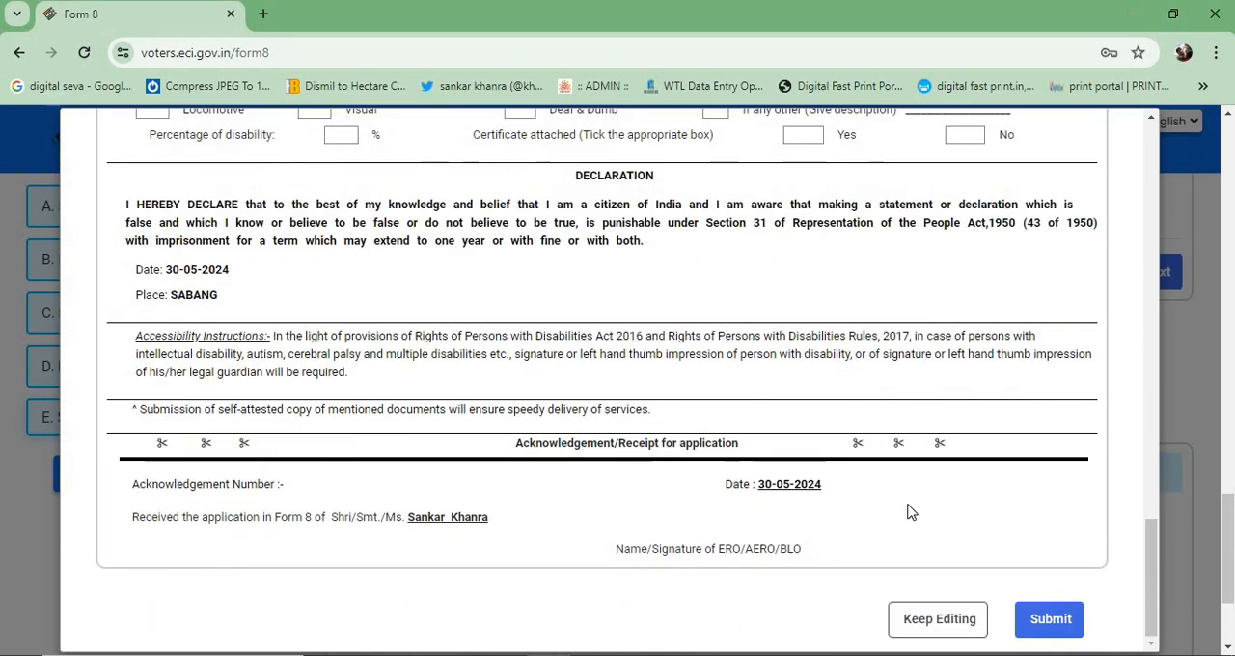
scroll(873, 357, "up", 10)
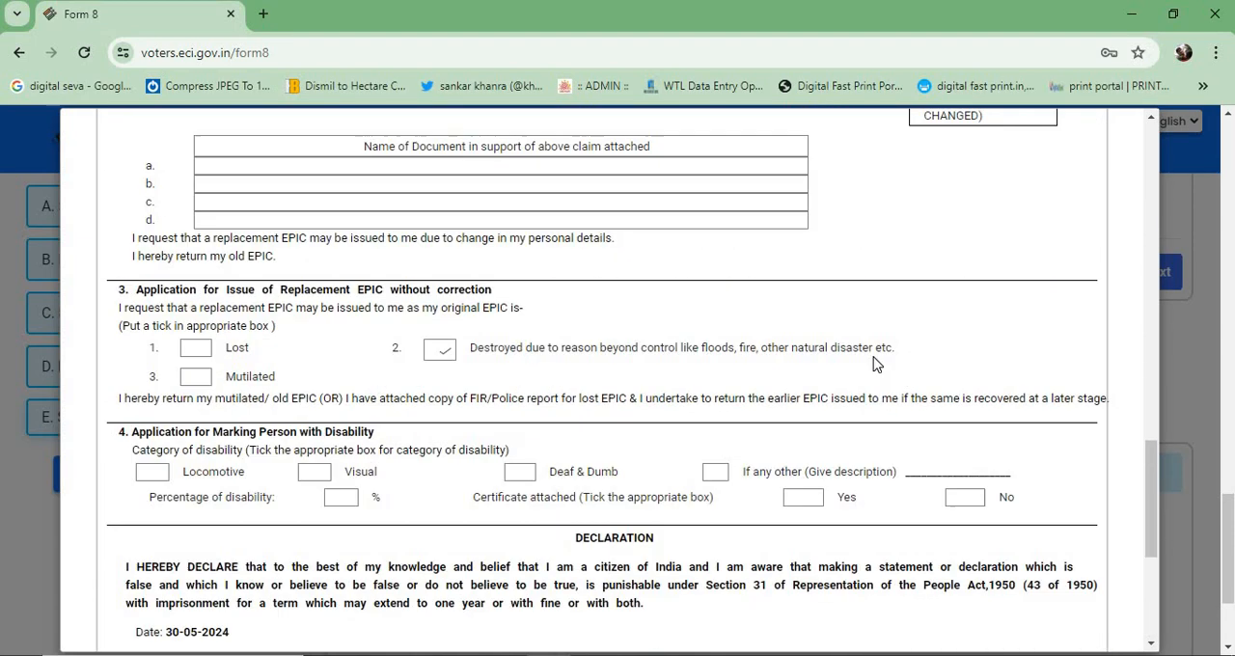
scroll(872, 344, "up", 4)
scroll(871, 345, "down", 6)
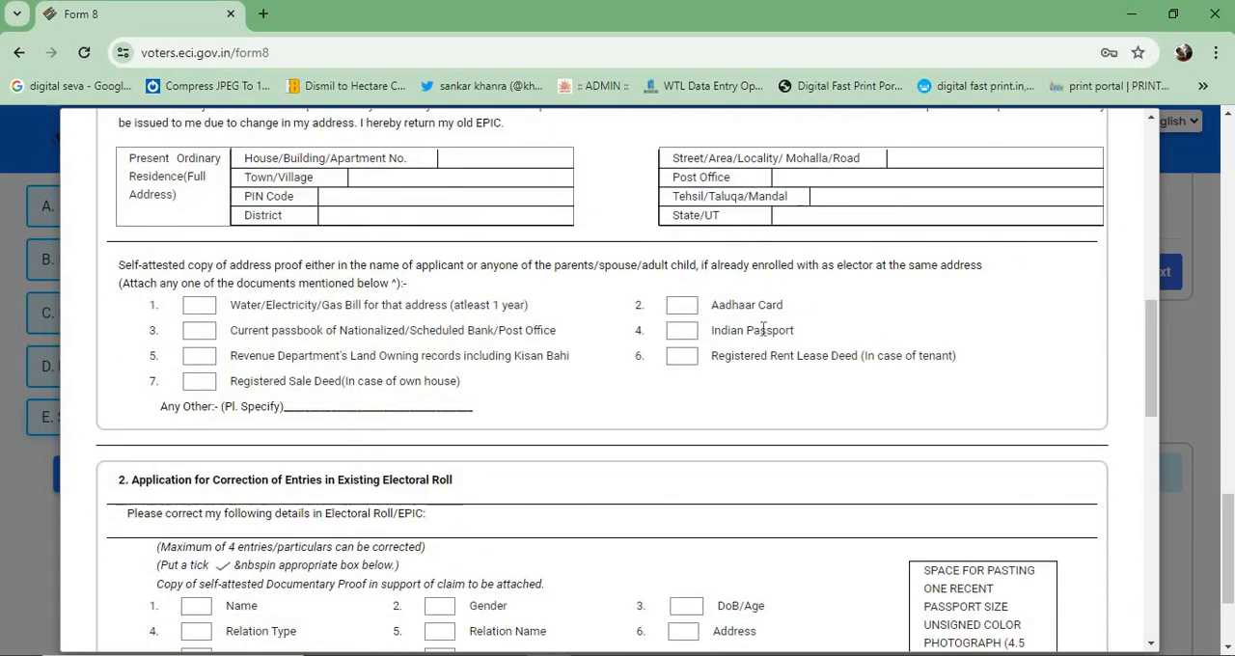
scroll(805, 406, "down", 10)
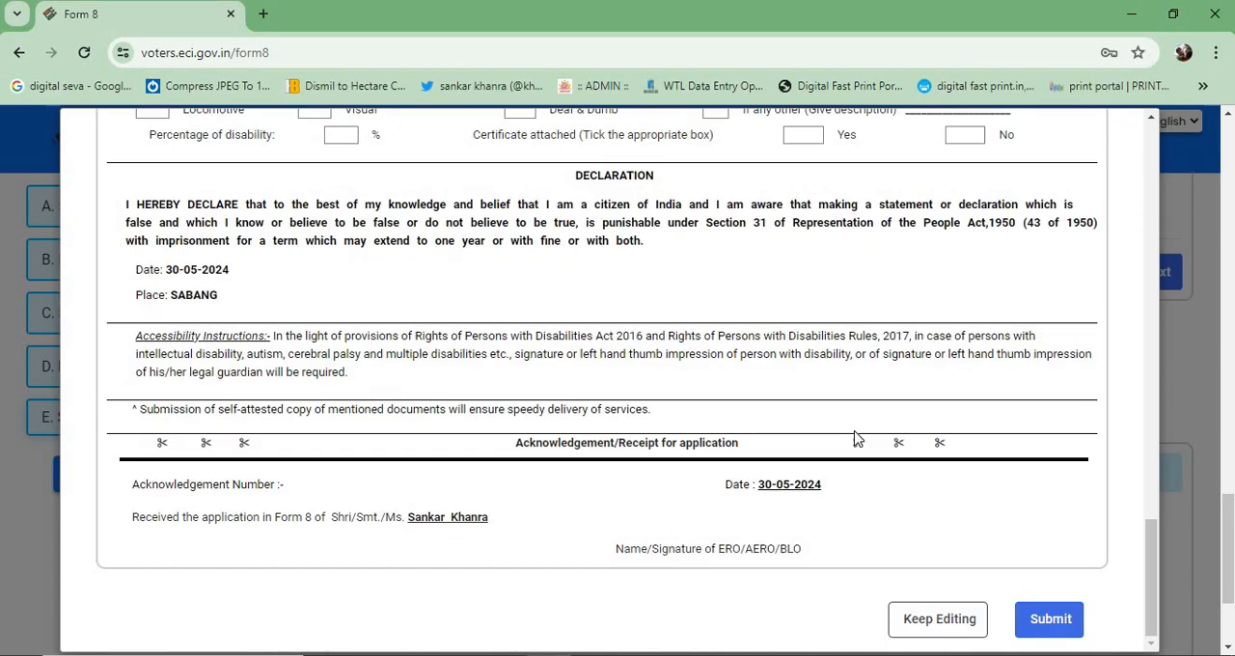
- Try to submit the previewed Form 8 and confirm the submission, repeating the attempt once
left_click(1060, 632)
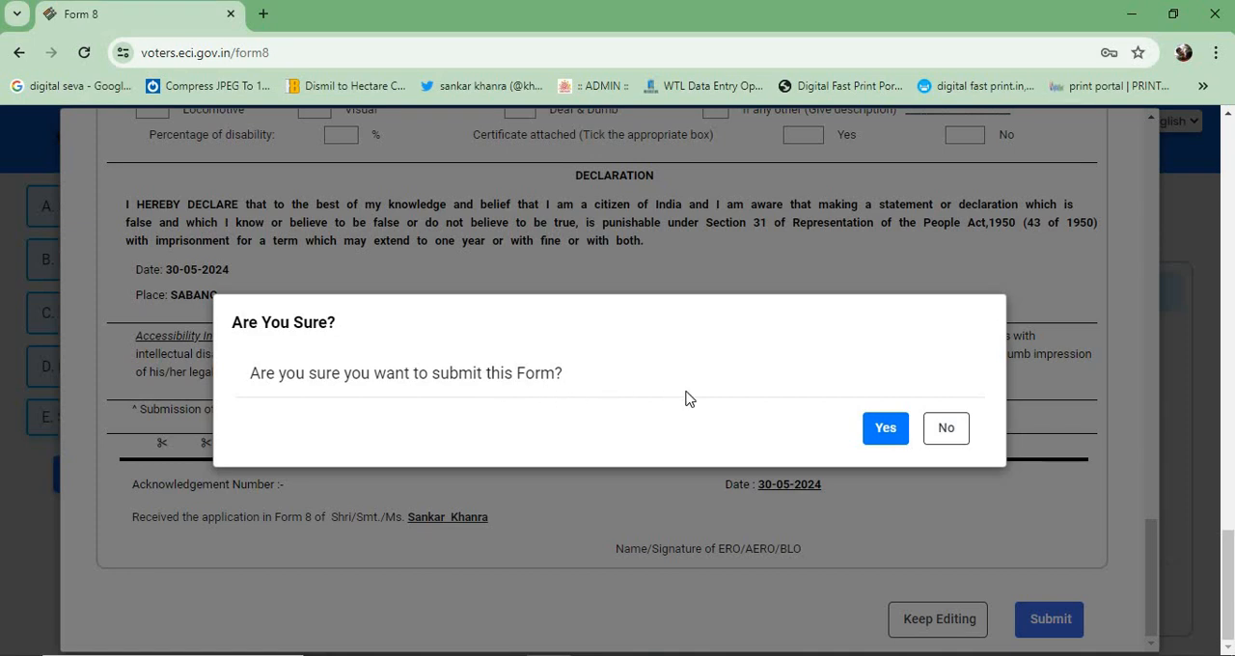
left_click(886, 427)
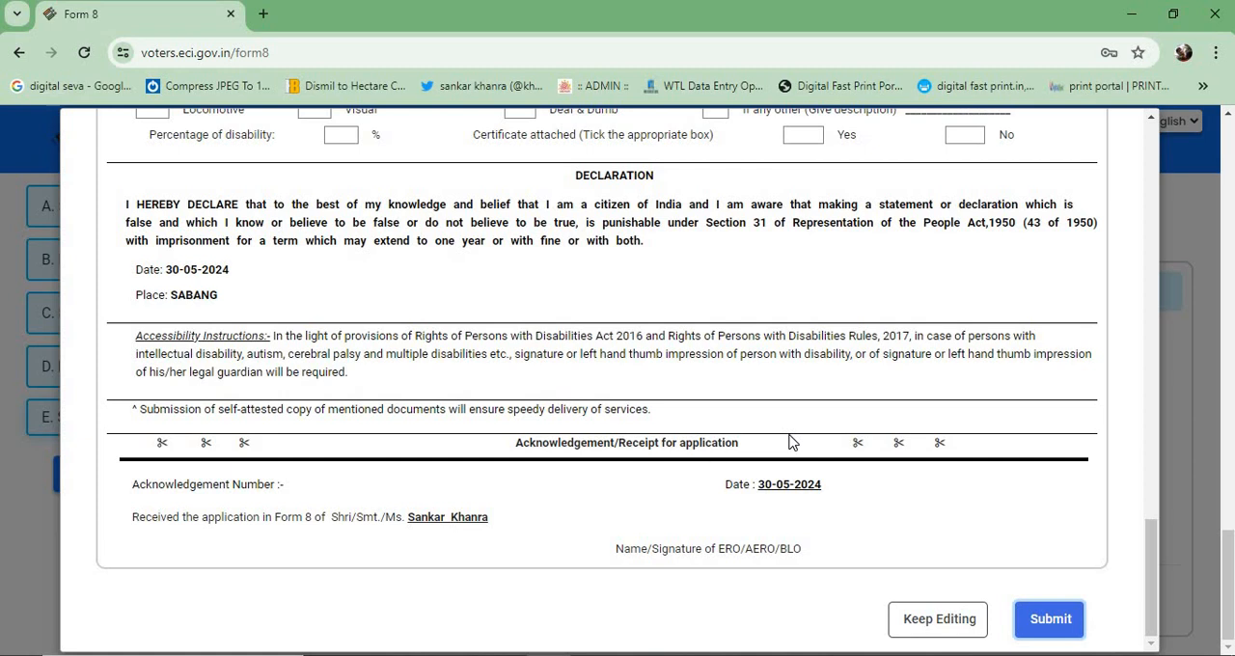
left_click(1065, 632)
left_click(884, 439)
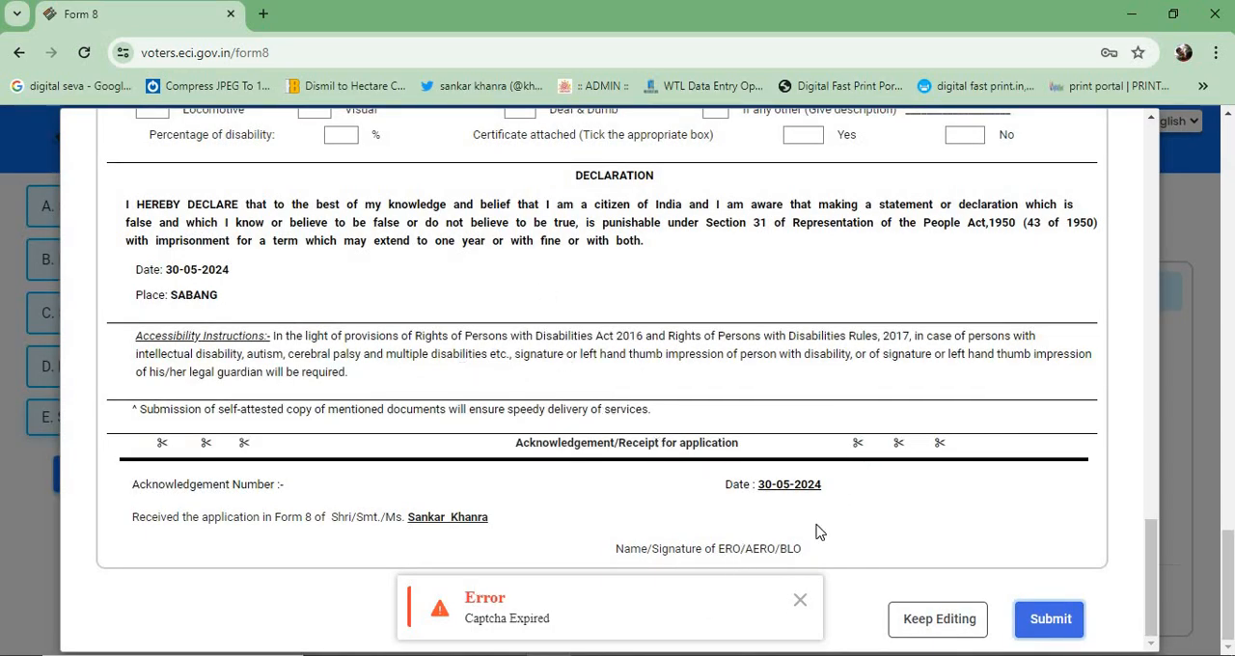
- Recheck the previewed form's replacement reason, residence and correction sections, application type and declaration
scroll(632, 511, "up", 5)
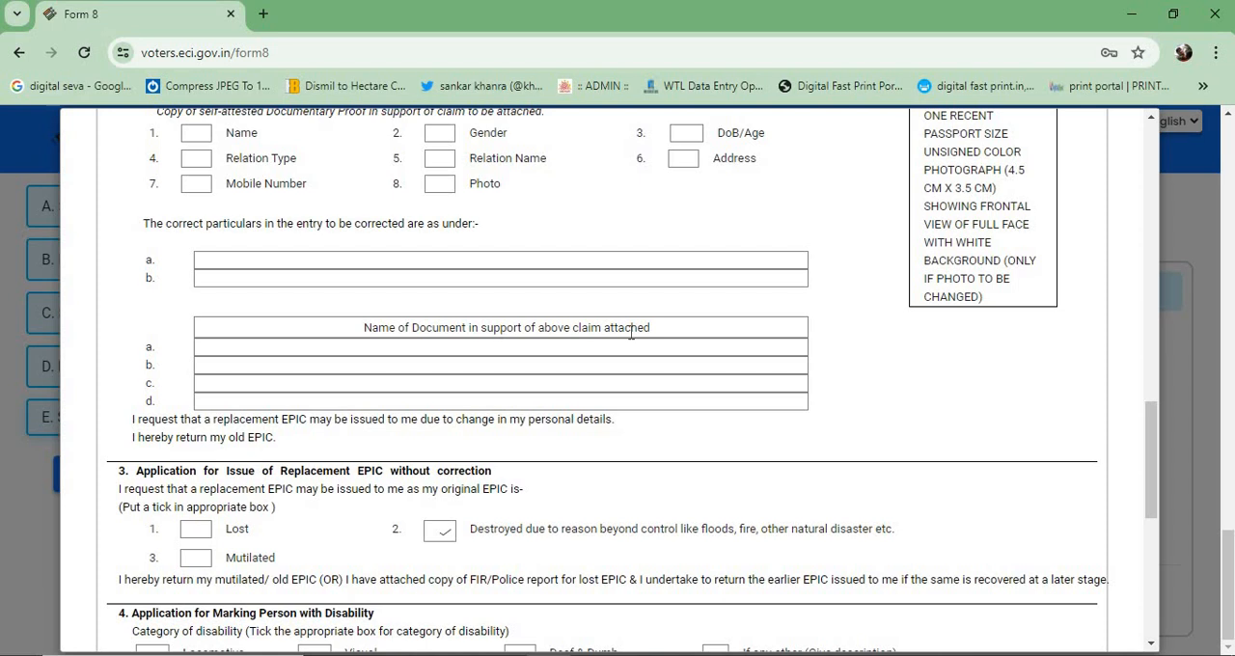
scroll(631, 333, "up", 5)
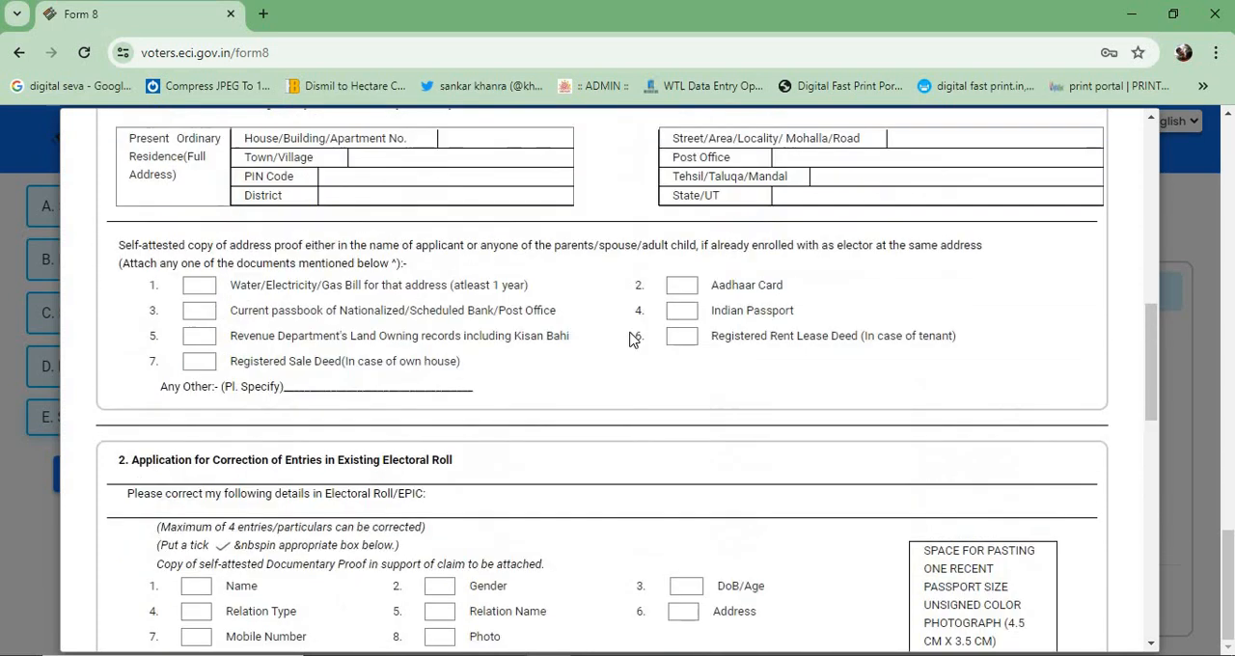
scroll(633, 338, "up", 1)
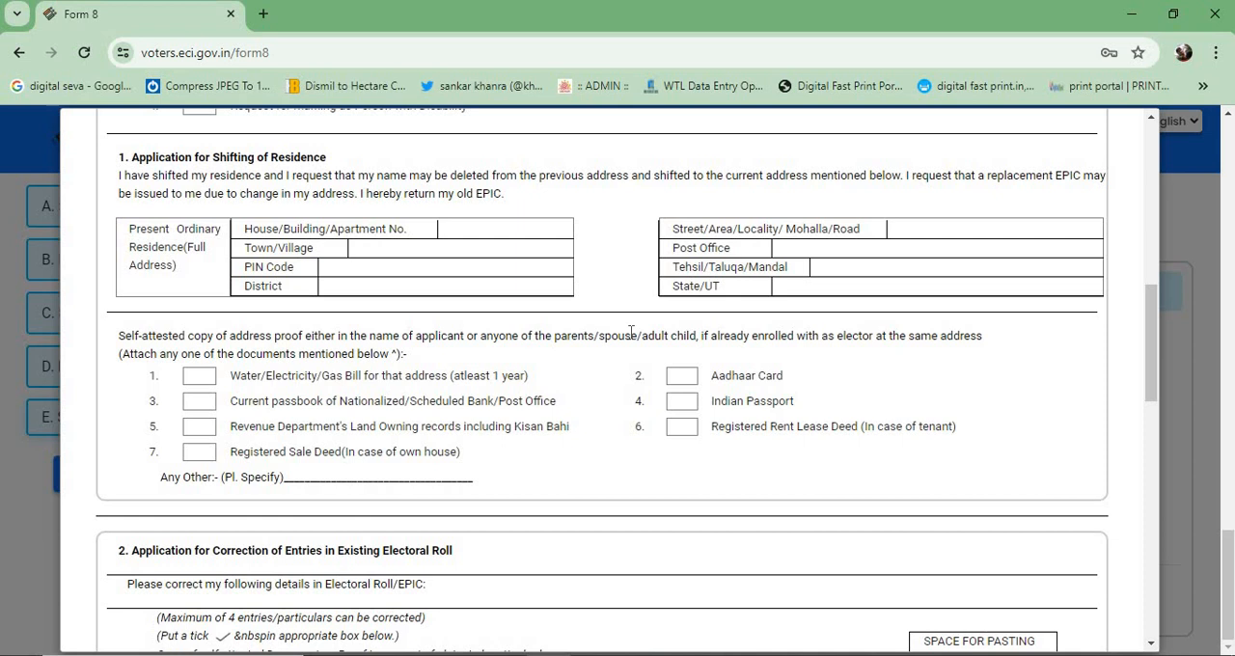
scroll(631, 332, "up", 3)
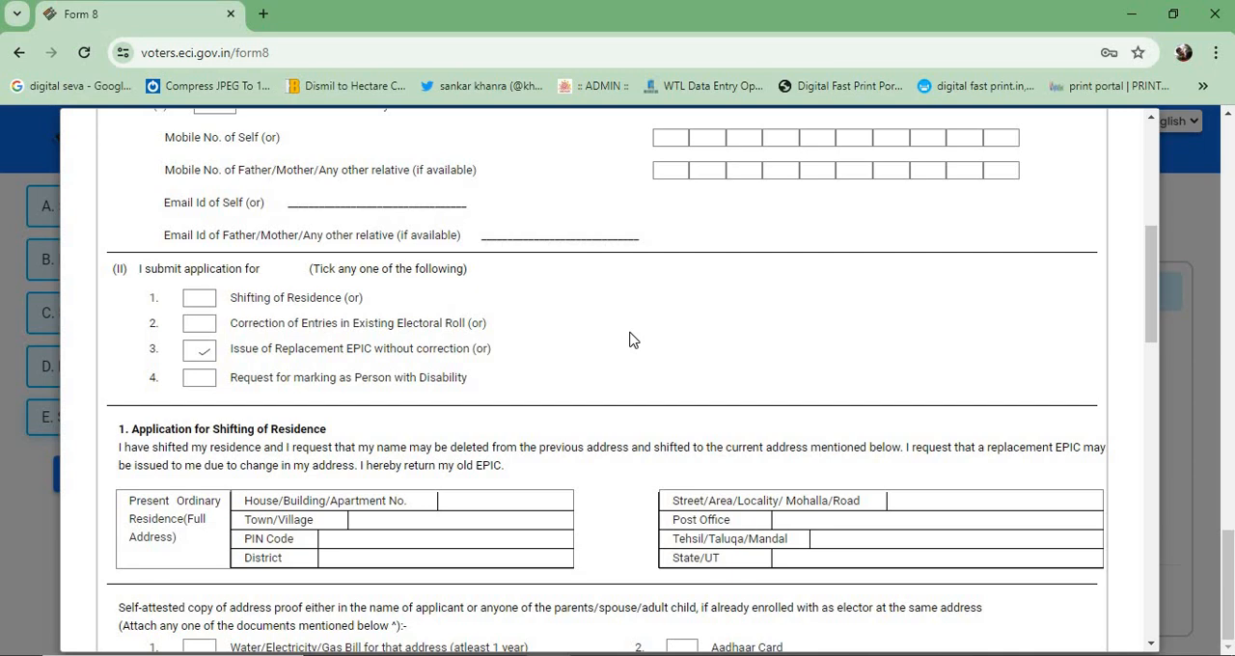
scroll(632, 340, "down", 15)
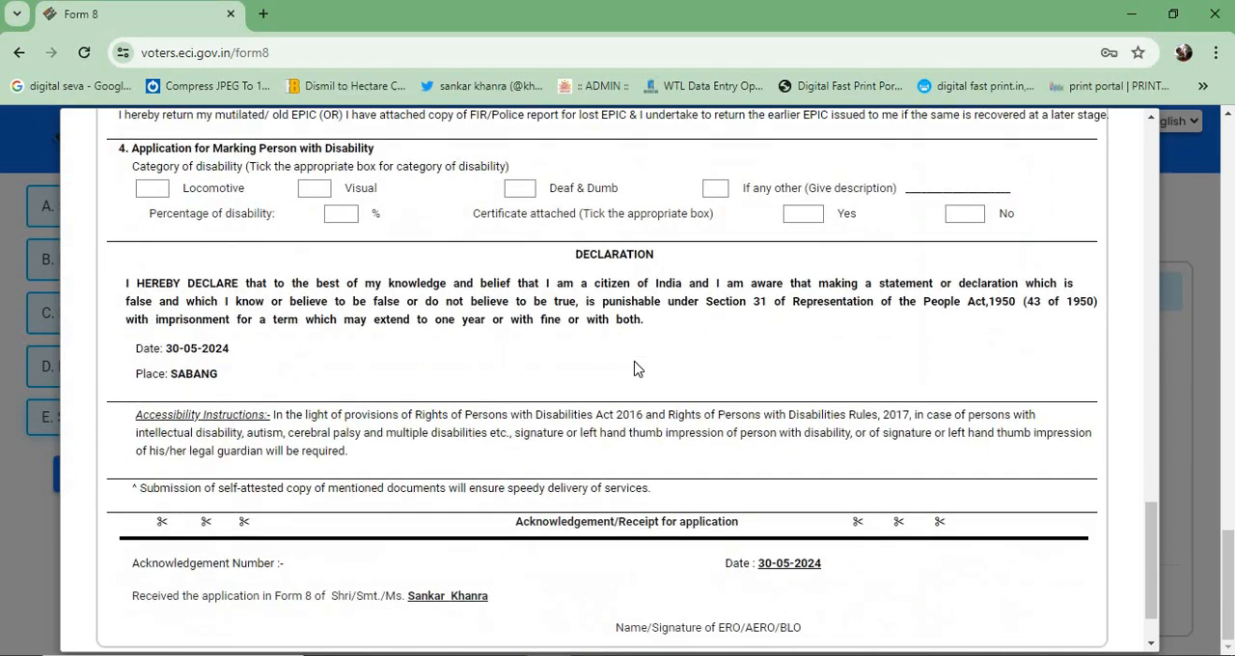